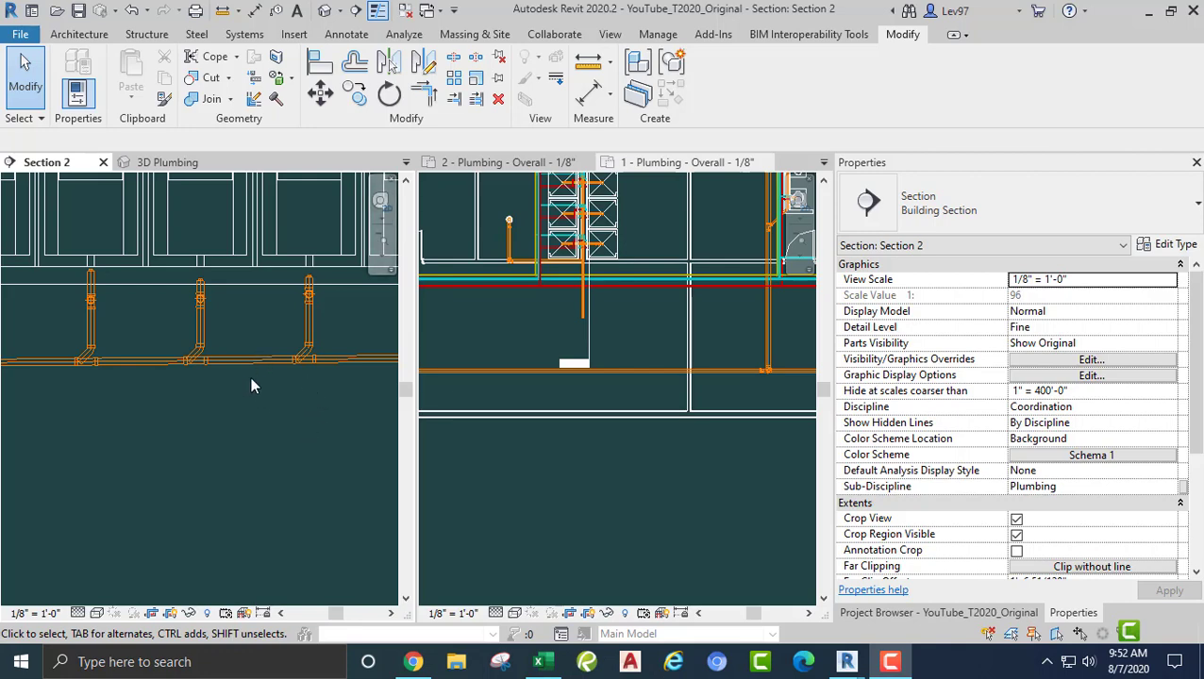
Bring the 3D Plumbing view to the front of the tiled layout in place of Section 2
{"action": "left_click", "coordinate": [167, 162]}
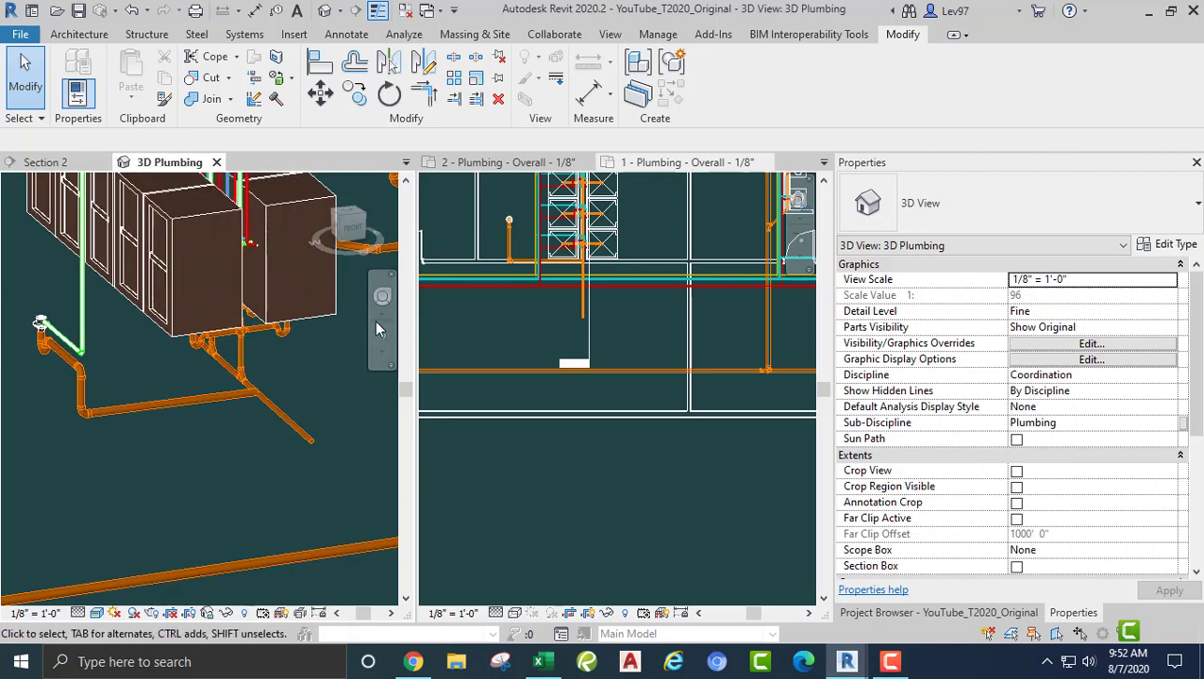
{"action": "left_click", "coordinate": [610, 34]}
Show the views as full-width tabs and turn the 3D plumbing model front-facing
{"action": "left_click", "coordinate": [995, 89]}
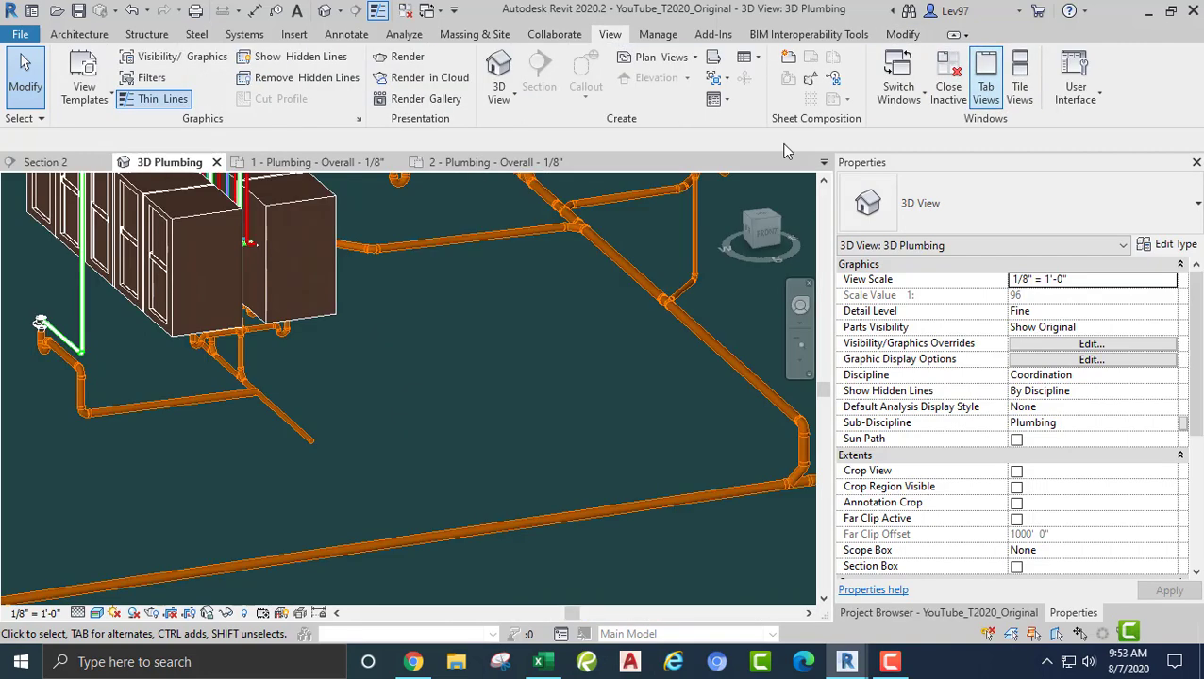
{"action": "scroll", "coordinate": [400, 330], "scroll_direction": "down", "scroll_amount": 6}
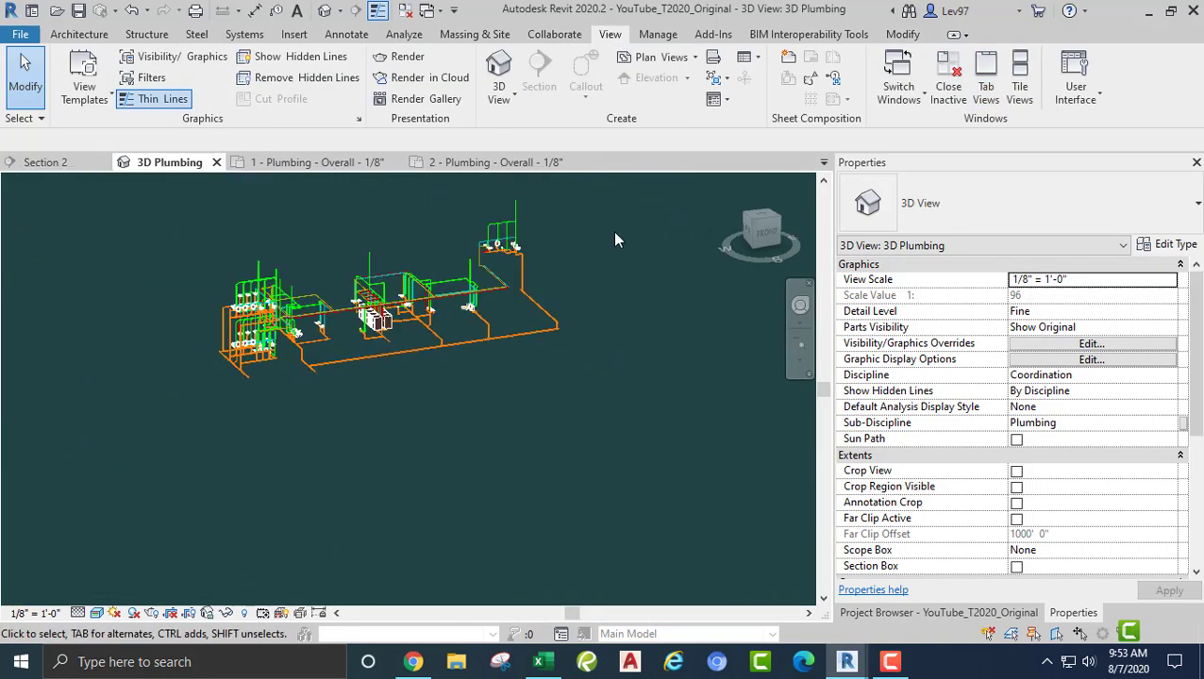
{"action": "left_click", "coordinate": [761, 234]}
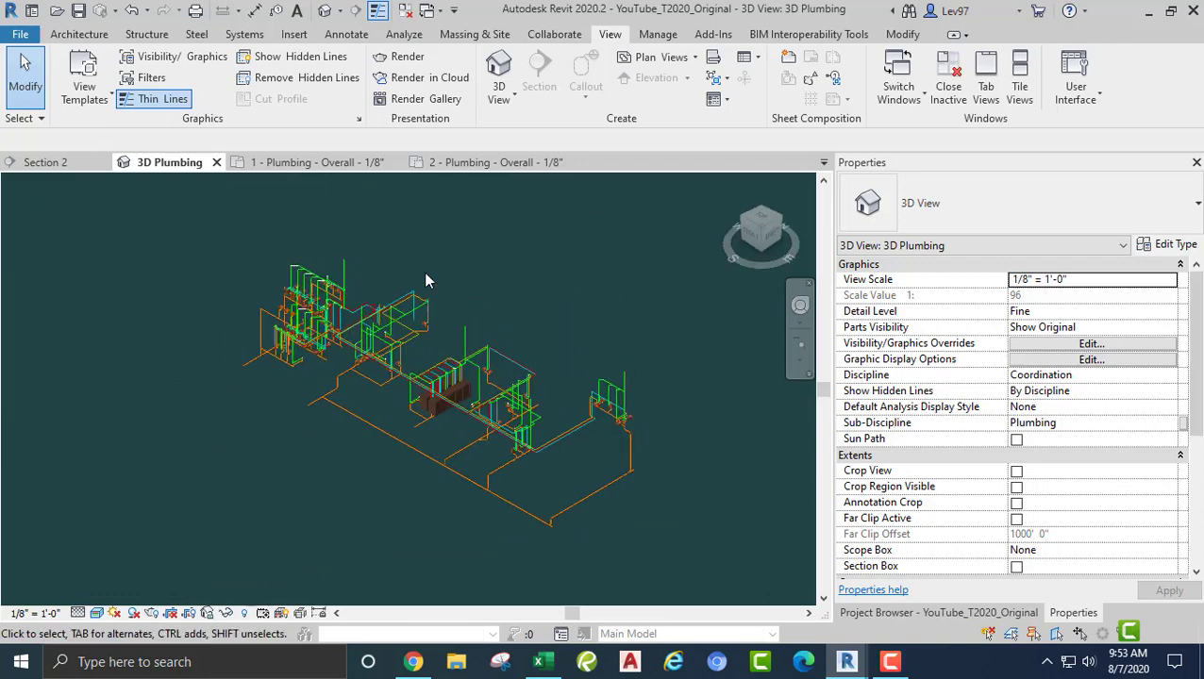
{"action": "scroll", "coordinate": [424, 321], "scroll_direction": "up", "scroll_amount": 6}
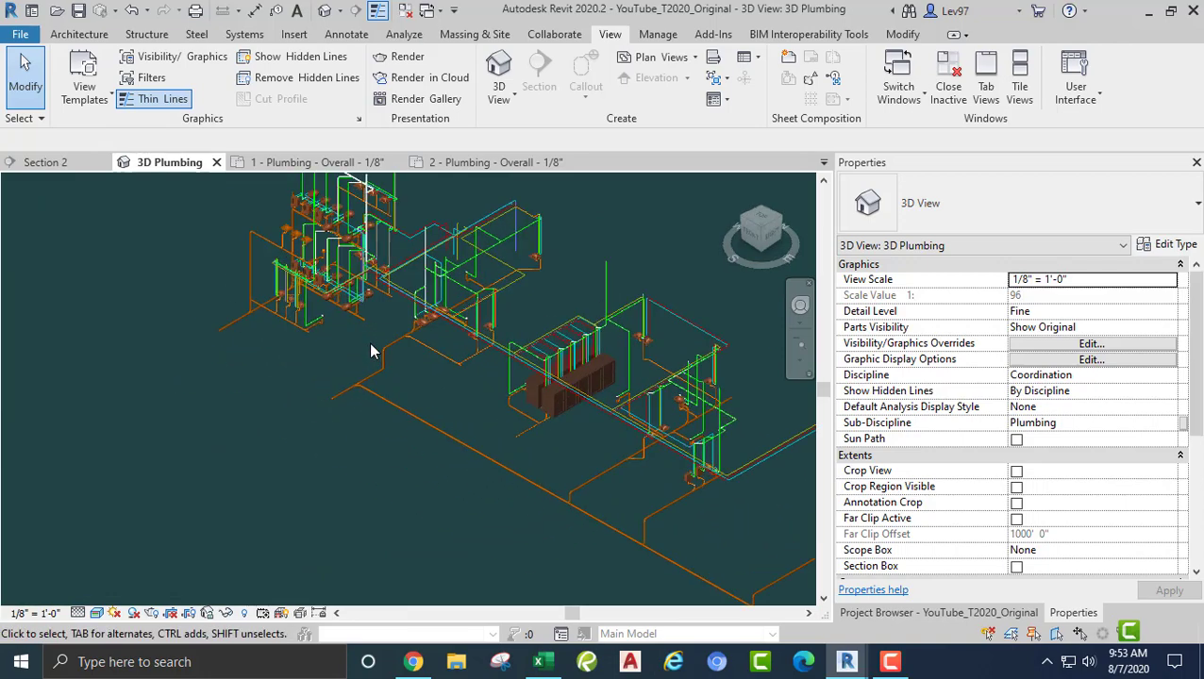
{"action": "middle_click_drag", "start_coordinate": [356, 360], "coordinate": [345, 395]}
{"action": "scroll", "coordinate": [227, 424], "scroll_direction": "down", "scroll_amount": 2}
{"action": "scroll", "coordinate": [223, 421], "scroll_direction": "up", "scroll_amount": 3}
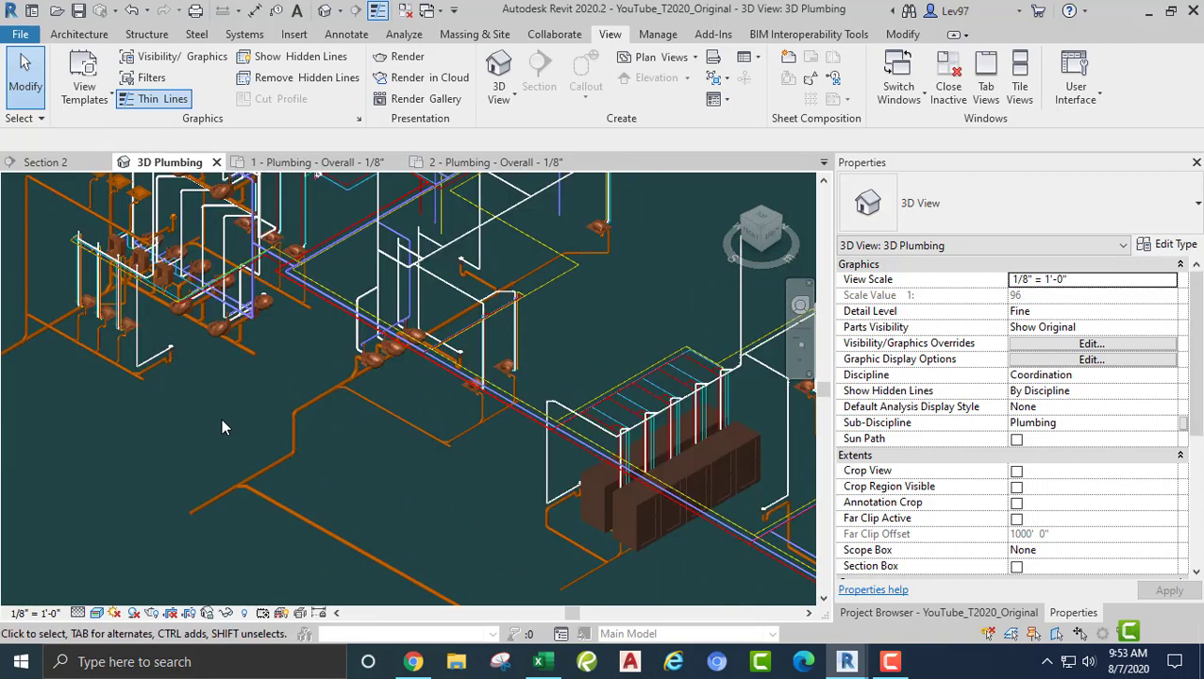
{"action": "scroll", "coordinate": [312, 344], "scroll_direction": "up", "scroll_amount": 2}
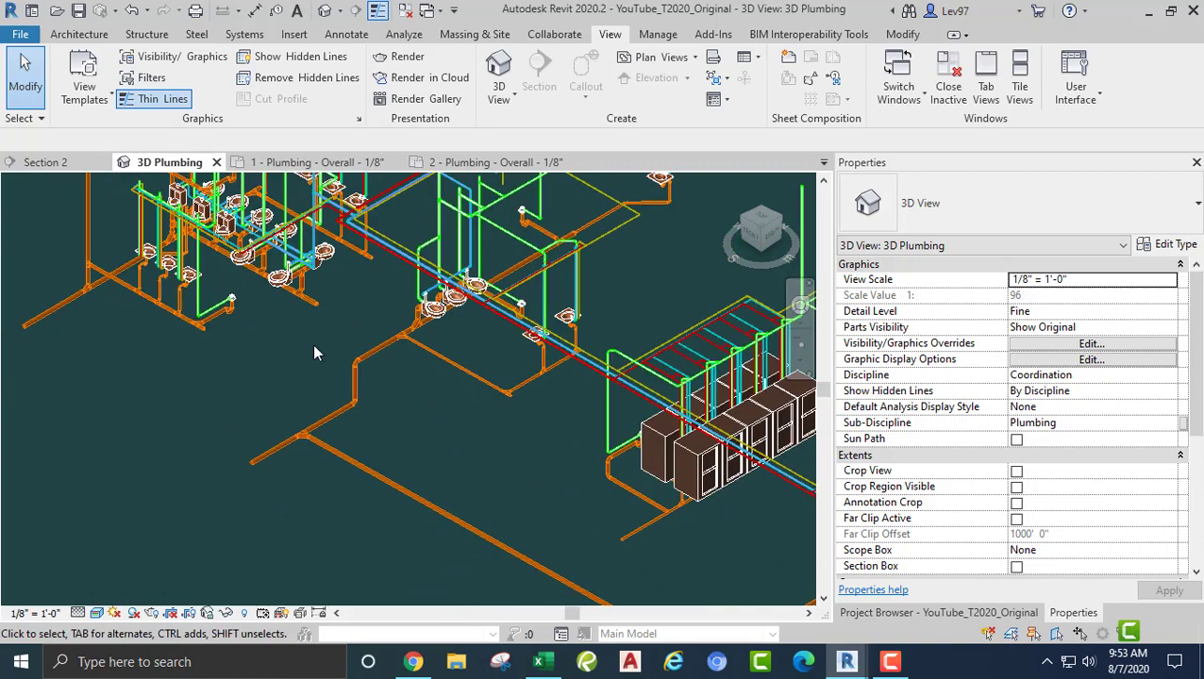
Inspect the fixtures and pipe runs, then switch to the 1 - Plumbing - Overall - 1/8" plan
{"action": "middle_click_drag", "start_coordinate": [435, 326], "coordinate": [511, 479]}
{"action": "scroll", "coordinate": [311, 349], "scroll_direction": "up", "scroll_amount": 6}
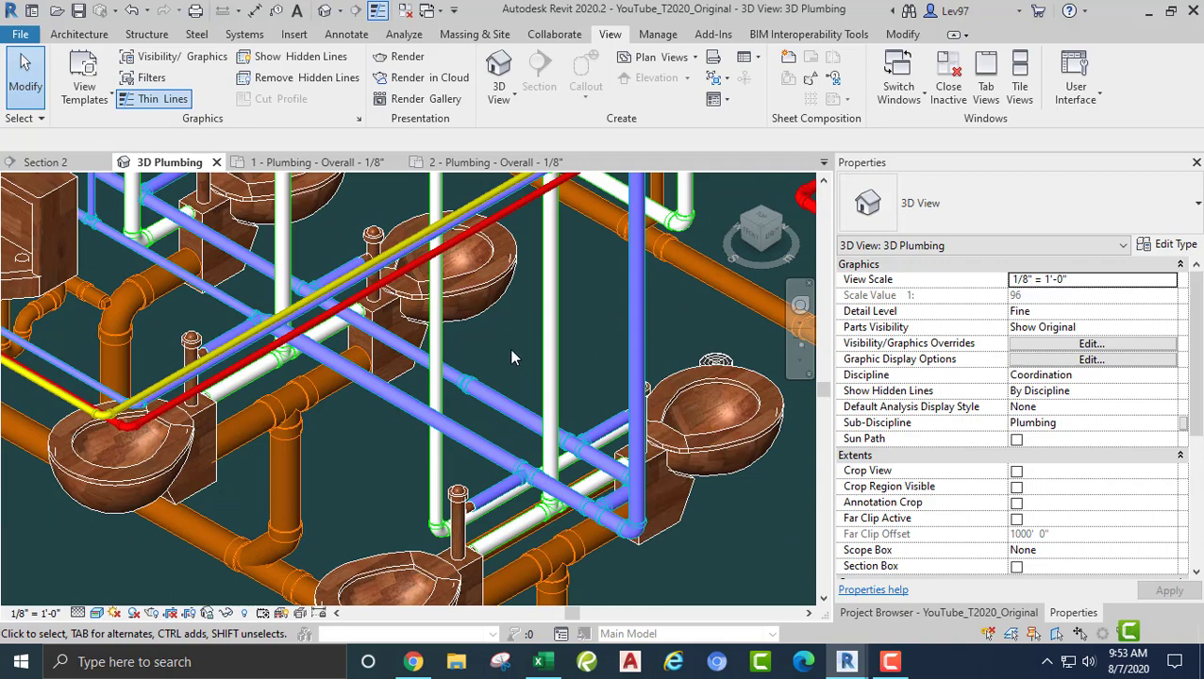
{"action": "middle_click_drag", "start_coordinate": [529, 368], "coordinate": [381, 319]}
{"action": "scroll", "coordinate": [382, 342], "scroll_direction": "down", "scroll_amount": 2}
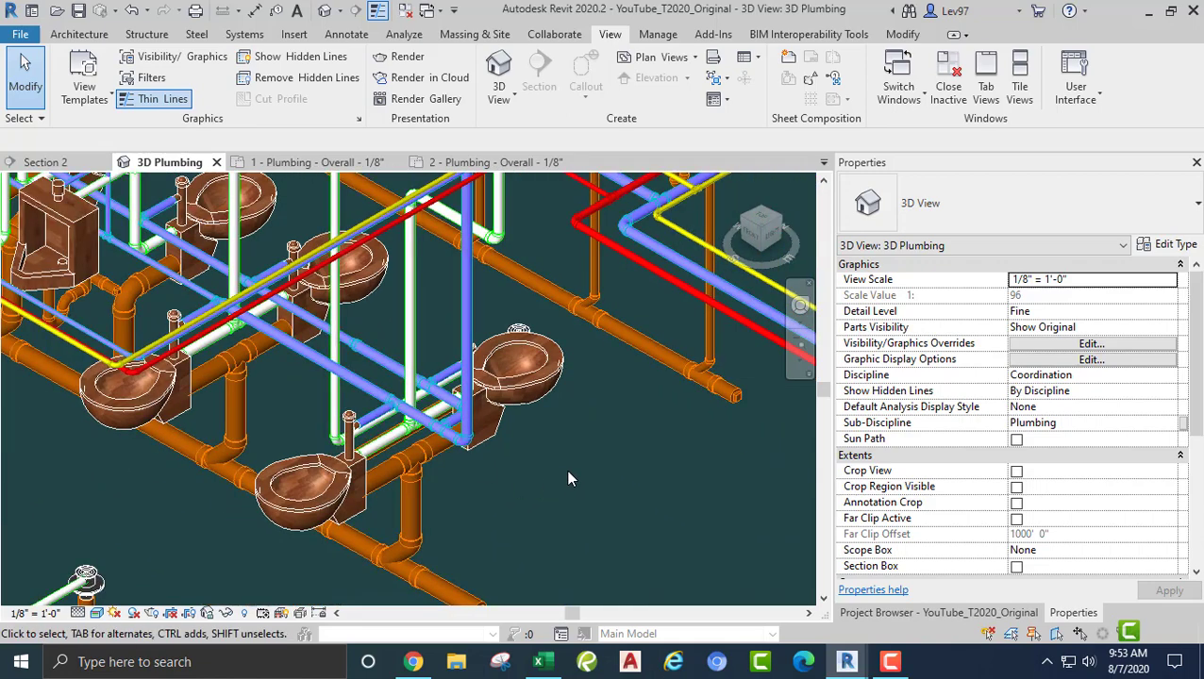
{"action": "scroll", "coordinate": [418, 447], "scroll_direction": "down", "scroll_amount": 1}
{"action": "scroll", "coordinate": [419, 436], "scroll_direction": "down", "scroll_amount": 3}
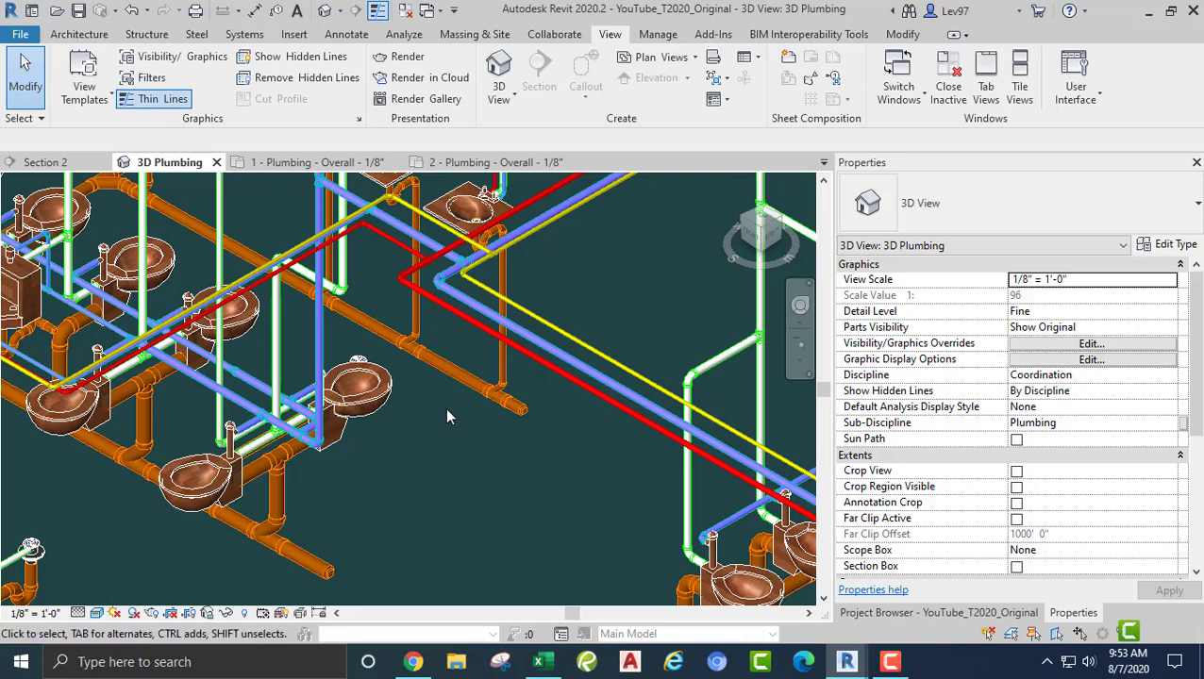
{"action": "scroll", "coordinate": [457, 420], "scroll_direction": "up", "scroll_amount": 2}
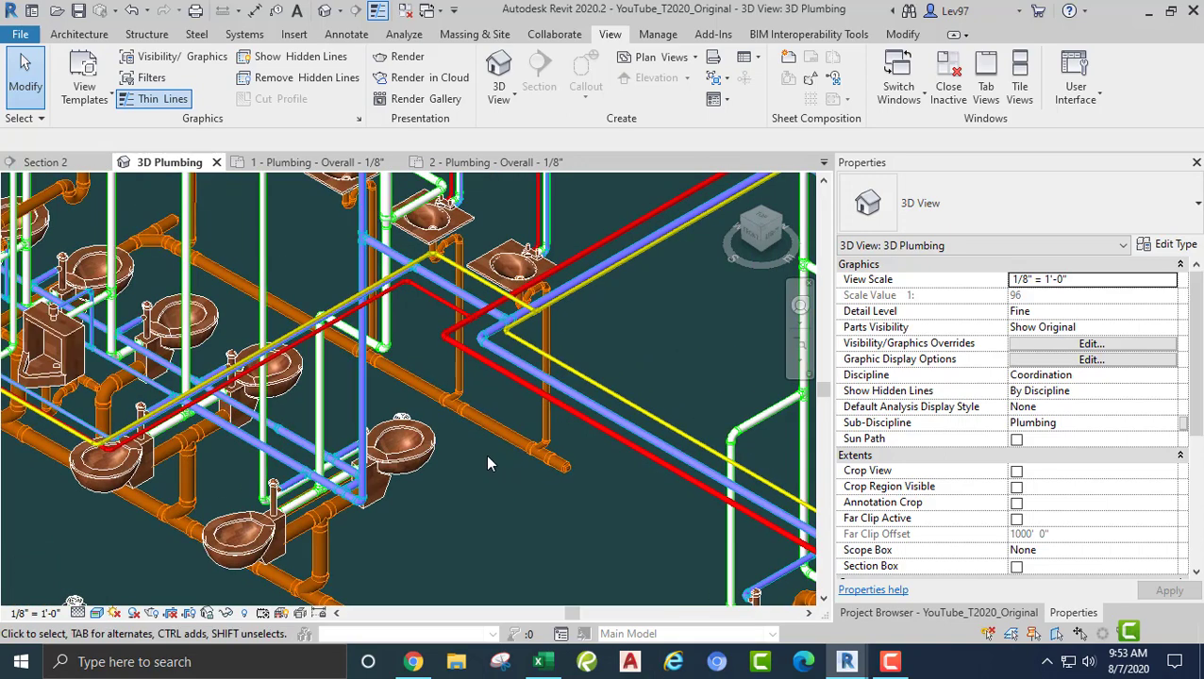
{"action": "left_click", "coordinate": [291, 163]}
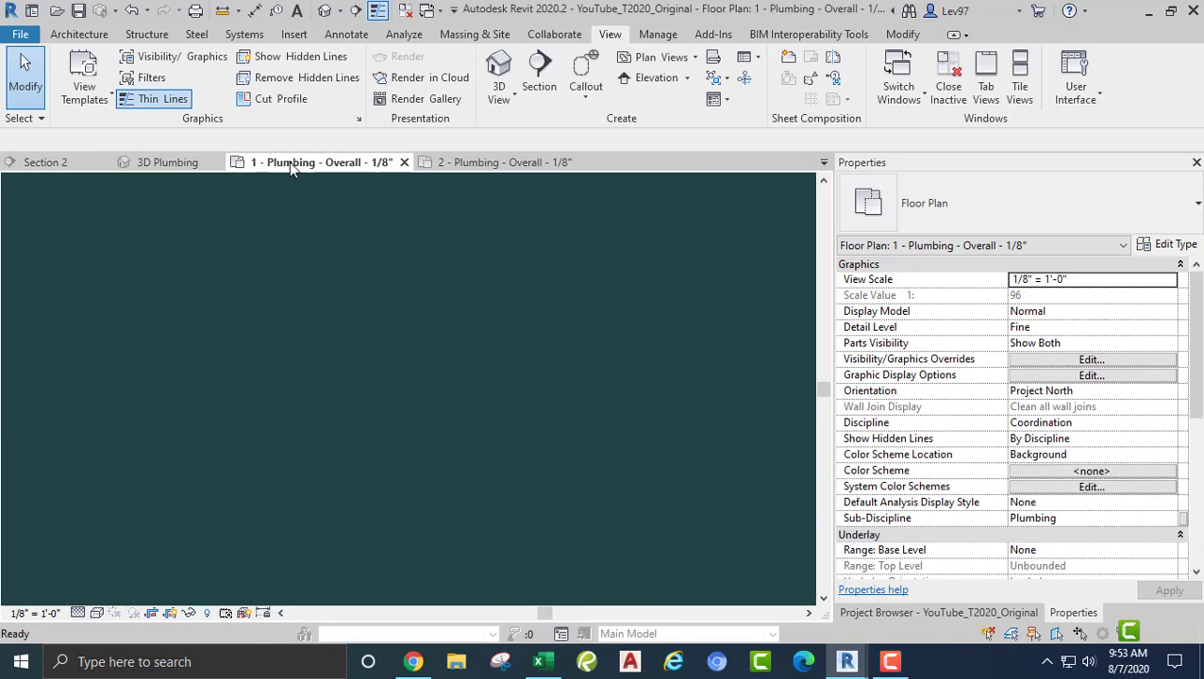
Open the 1 - Plumbing Plot - Water floor plan and zoom in on the restroom piping
{"action": "left_click", "coordinate": [951, 613]}
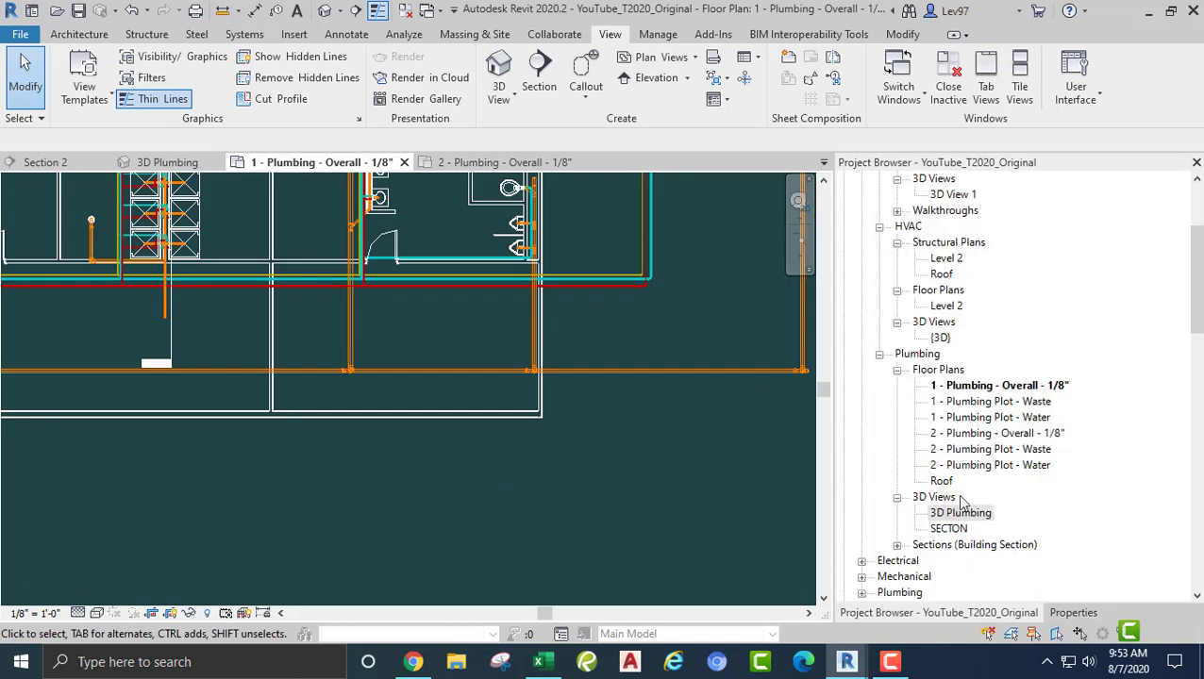
{"action": "double_click", "coordinate": [989, 417]}
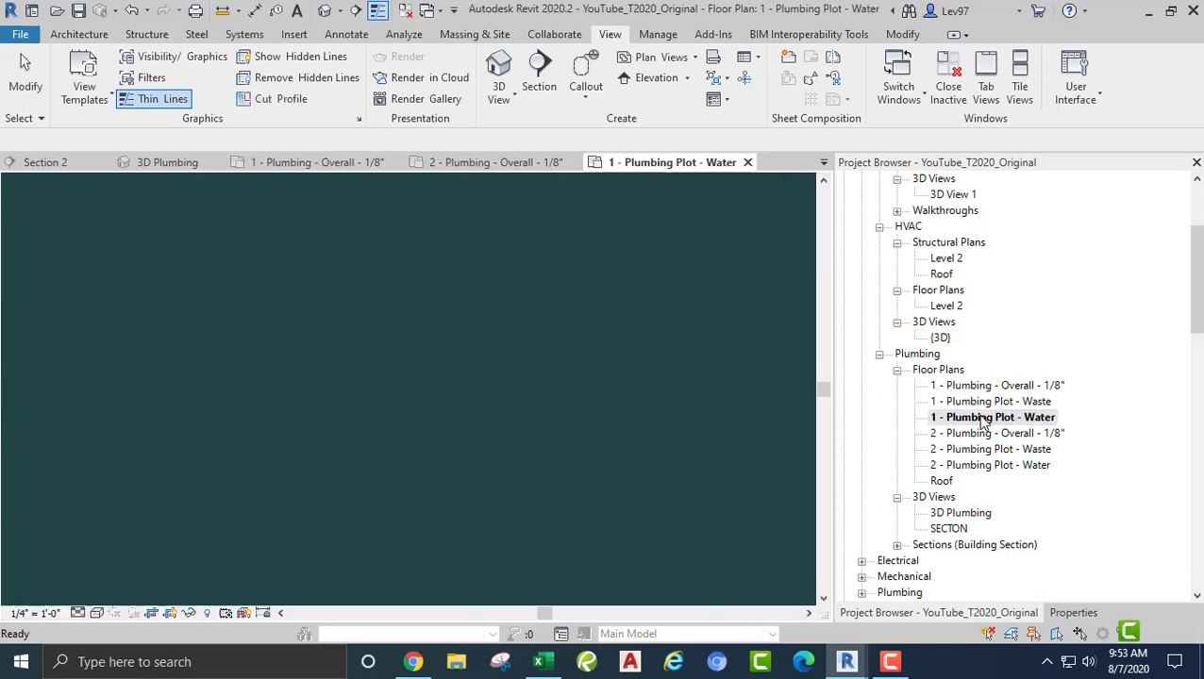
{"action": "scroll", "coordinate": [503, 370], "scroll_direction": "up", "scroll_amount": 8}
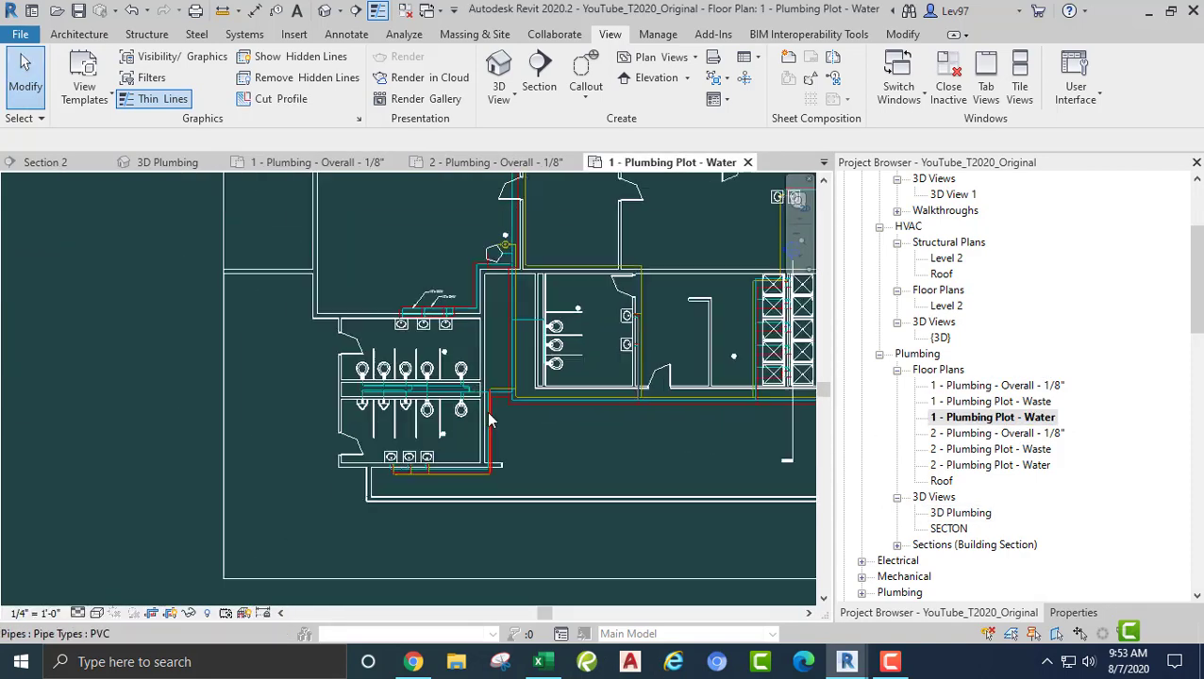
{"action": "middle_click_drag", "start_coordinate": [521, 422], "coordinate": [330, 316]}
{"action": "scroll", "coordinate": [331, 316], "scroll_direction": "up", "scroll_amount": 1}
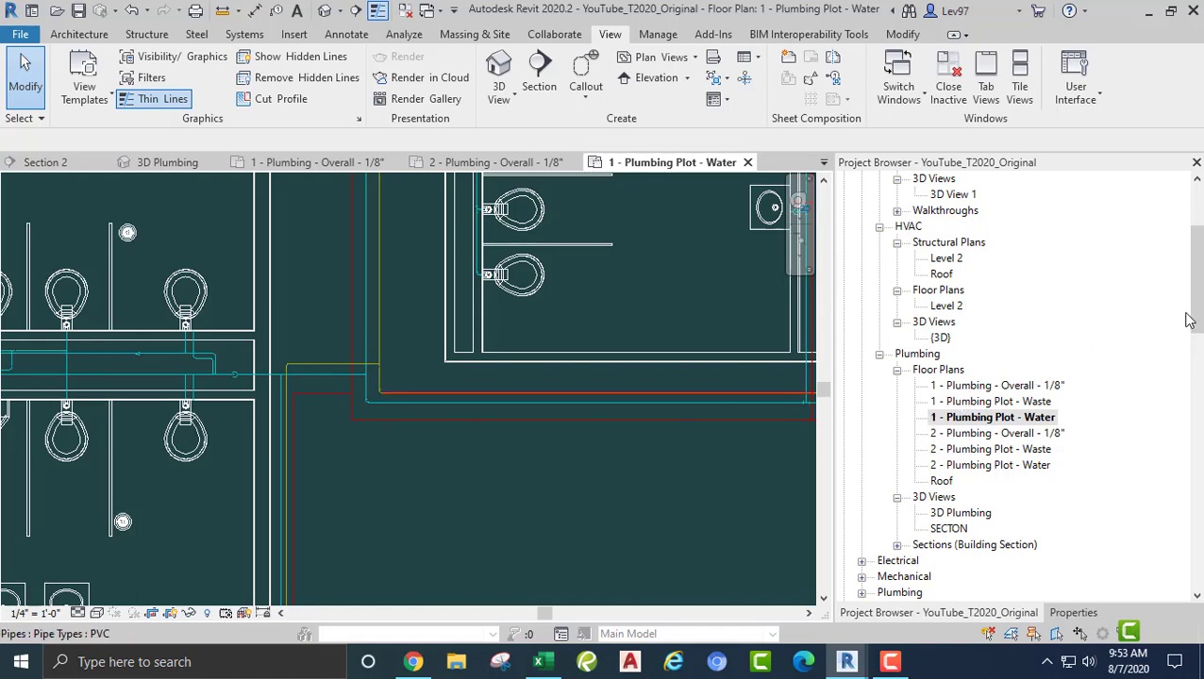
Scroll the Project Browser down to the project's Families
{"action": "left_click_drag", "start_coordinate": [1190, 321], "coordinate": [1111, 489]}
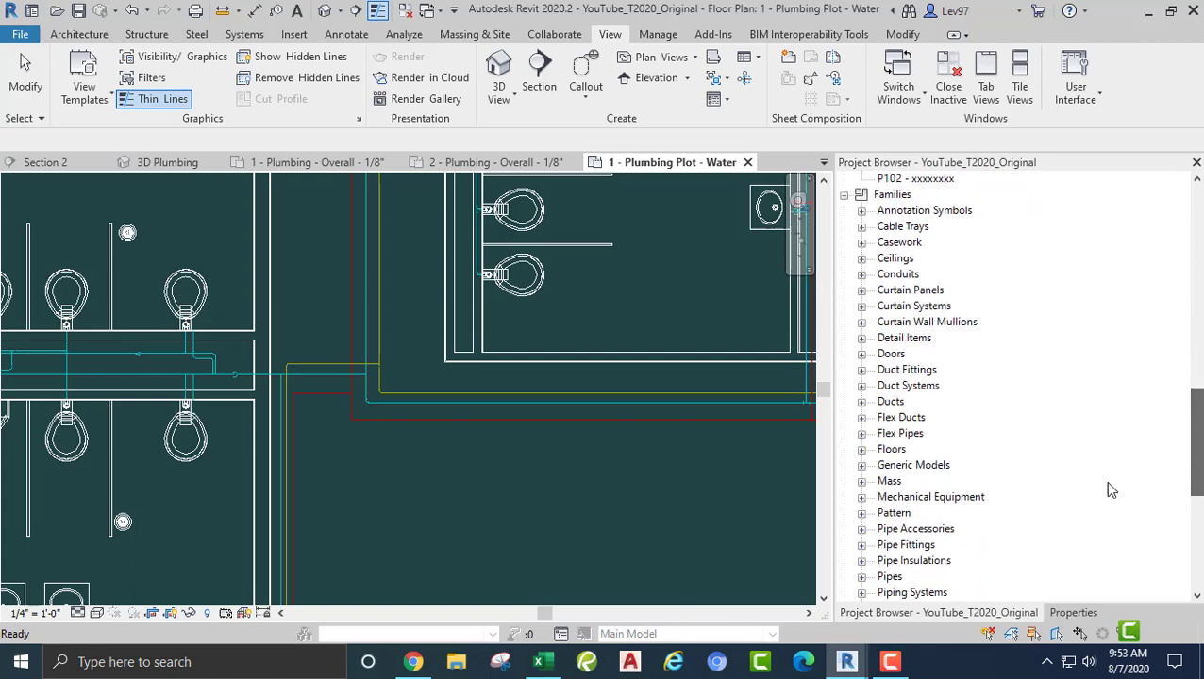
{"action": "scroll", "coordinate": [989, 425], "scroll_direction": "down", "scroll_amount": 5}
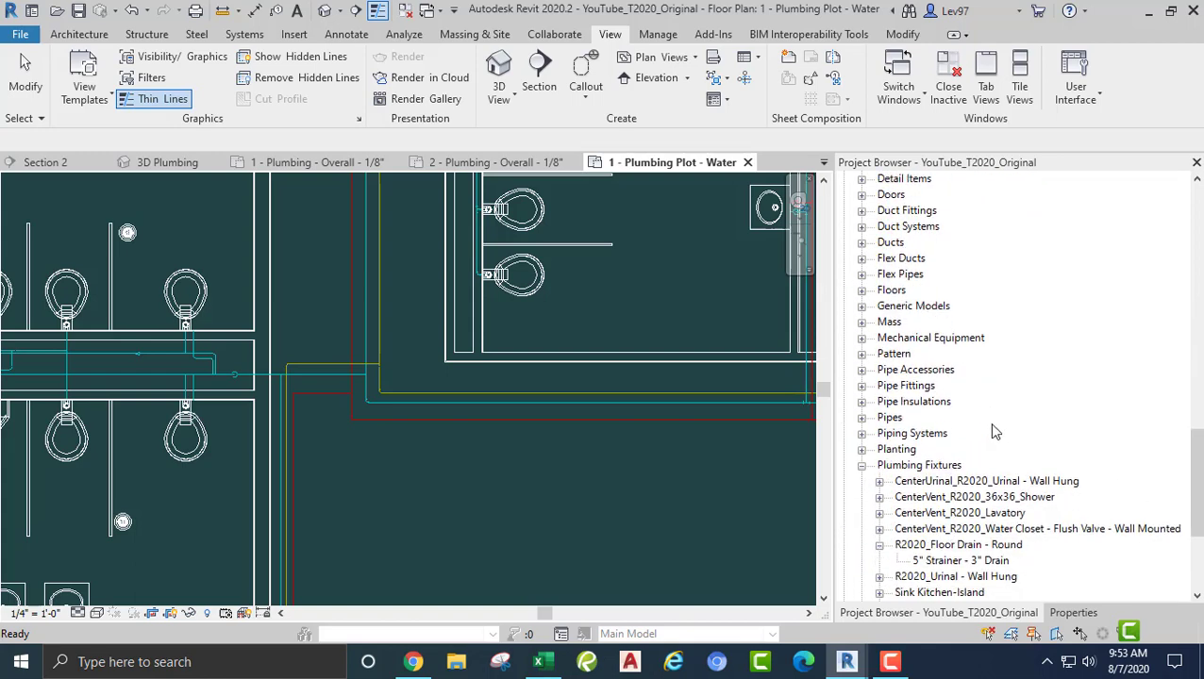
{"action": "scroll", "coordinate": [991, 427], "scroll_direction": "down", "scroll_amount": 1}
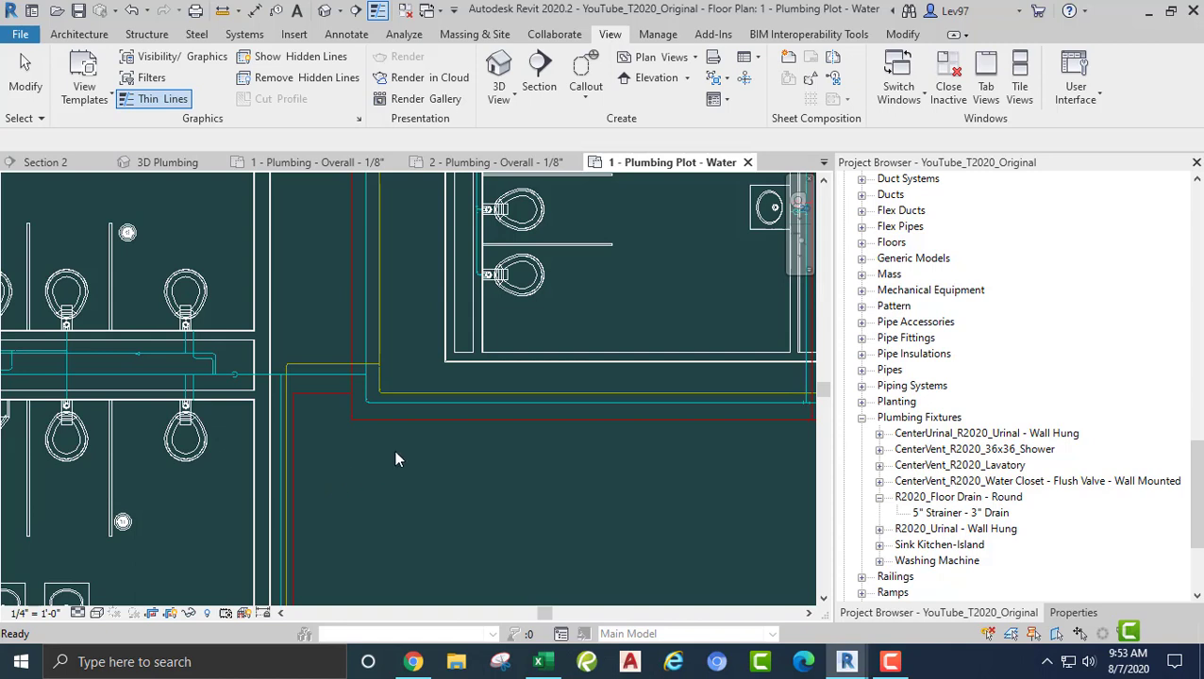
{"action": "left_click", "coordinate": [332, 279]}
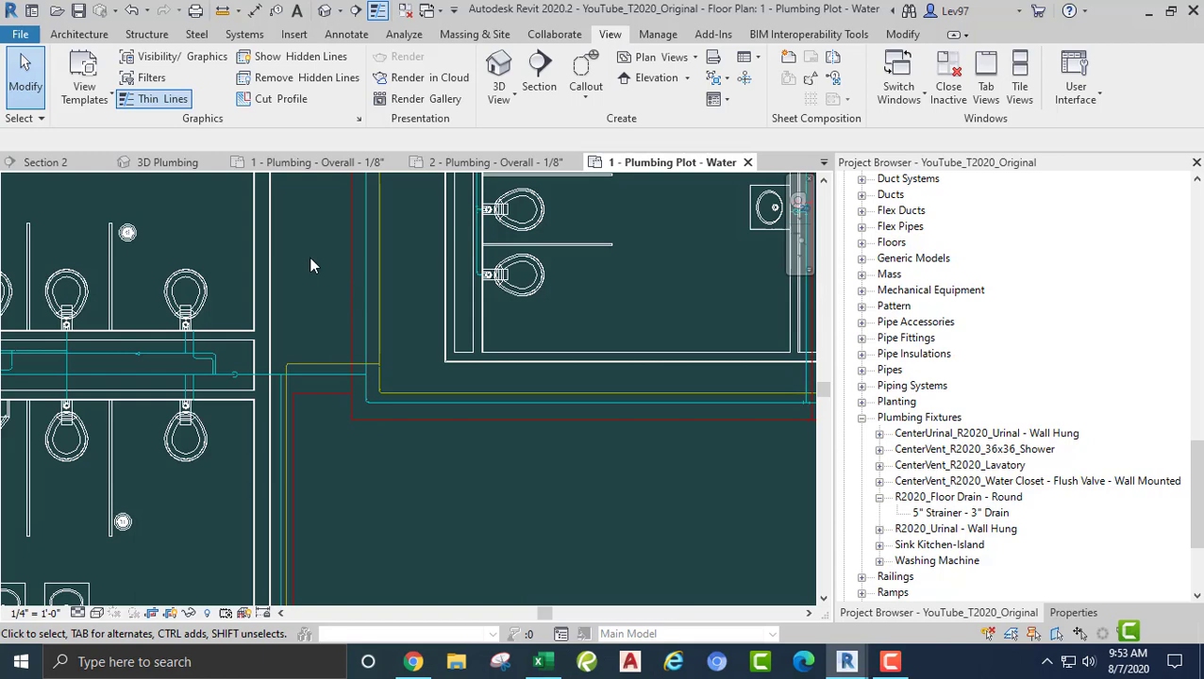
Return to the 3D Plumbing view and expand Piping Systems to list DCW, DHW and DHWR
{"action": "left_click", "coordinate": [160, 163]}
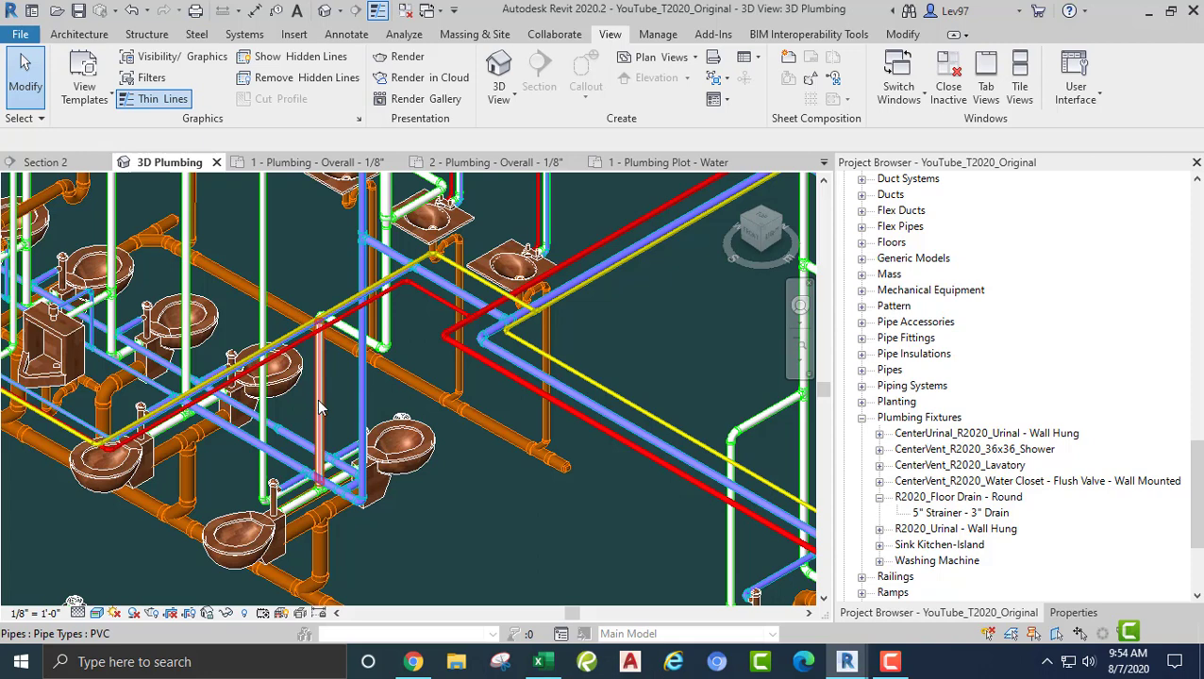
{"action": "middle_click_drag", "start_coordinate": [395, 347], "coordinate": [230, 440]}
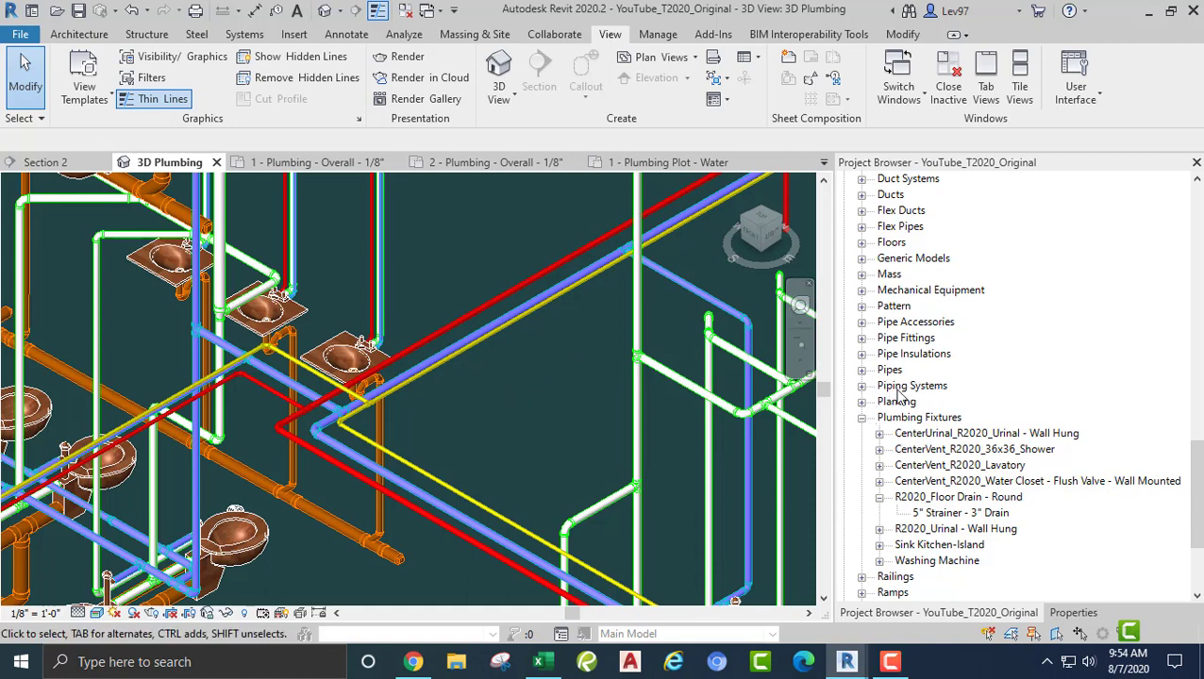
{"action": "left_click", "coordinate": [861, 385]}
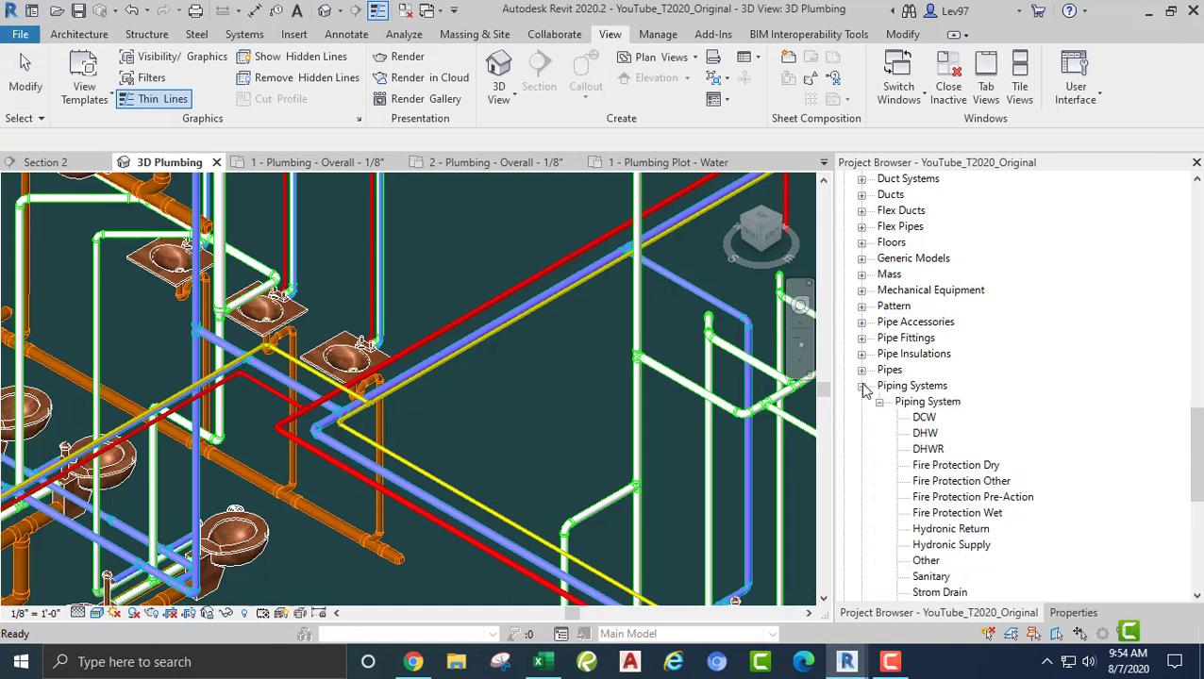
Open the DCW piping system's Type Properties and look at its line graphic overrides
{"action": "left_click", "coordinate": [924, 418]}
{"action": "right_click", "coordinate": [926, 422]}
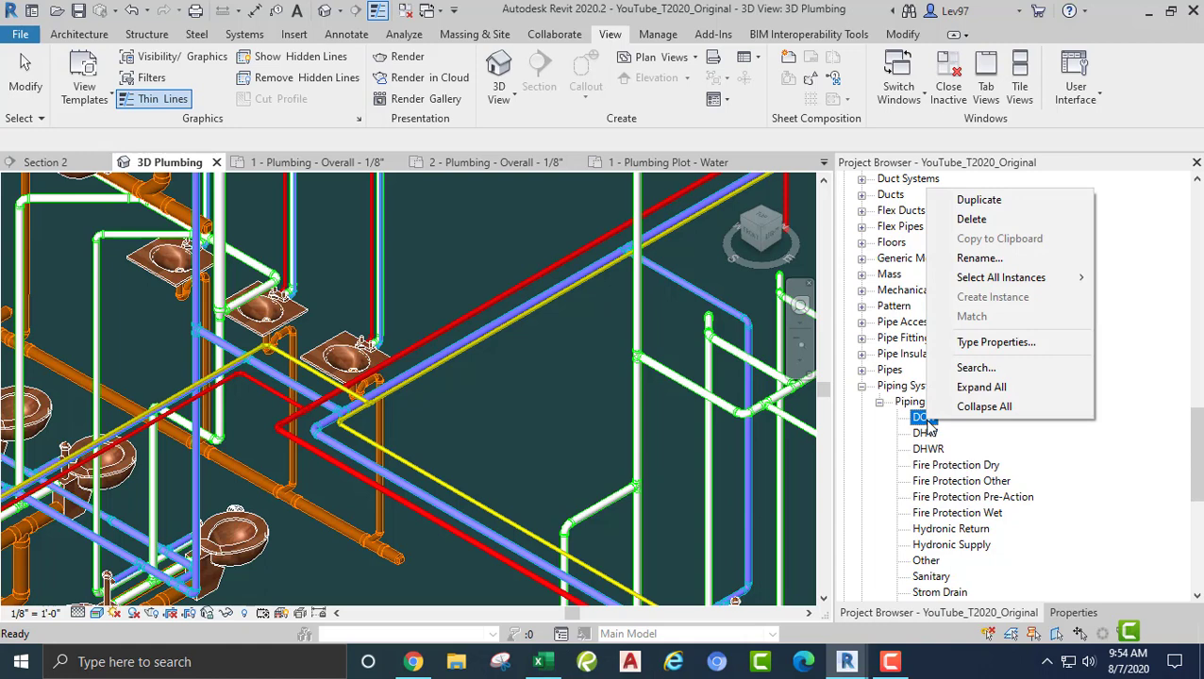
{"action": "left_click", "coordinate": [1025, 346]}
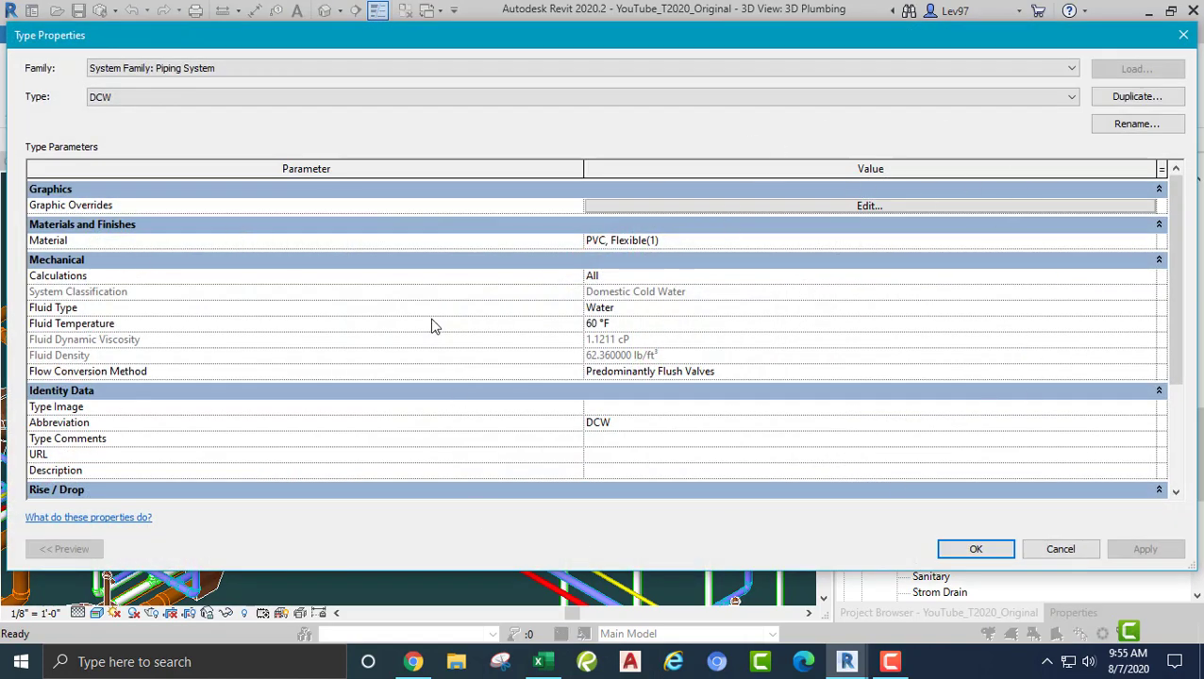
{"action": "left_click", "coordinate": [795, 209]}
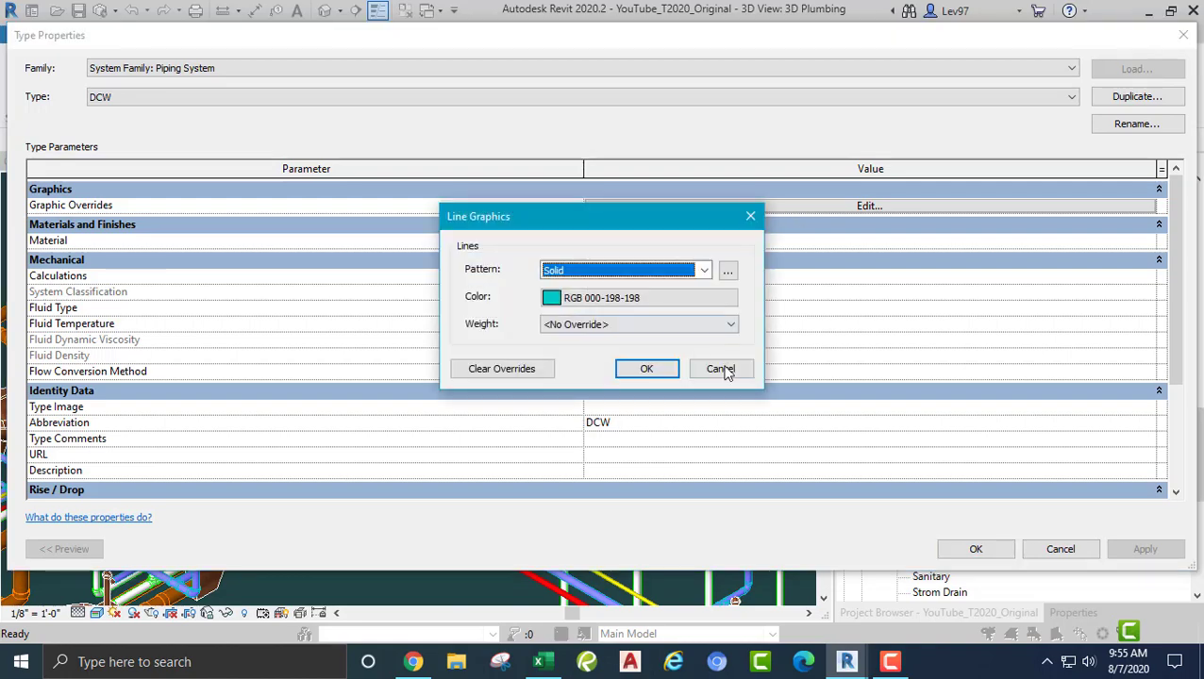
{"action": "left_click", "coordinate": [723, 369]}
{"action": "scroll", "coordinate": [513, 341], "scroll_direction": "down", "scroll_amount": 3}
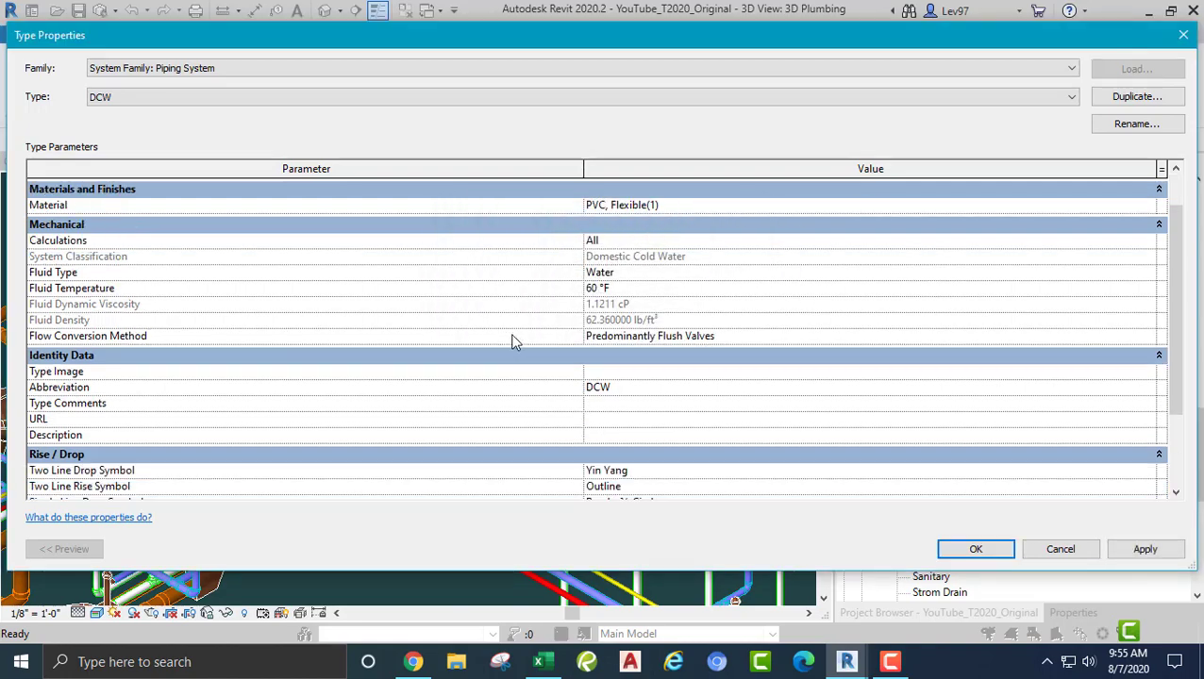
{"action": "scroll", "coordinate": [533, 344], "scroll_direction": "up", "scroll_amount": 3}
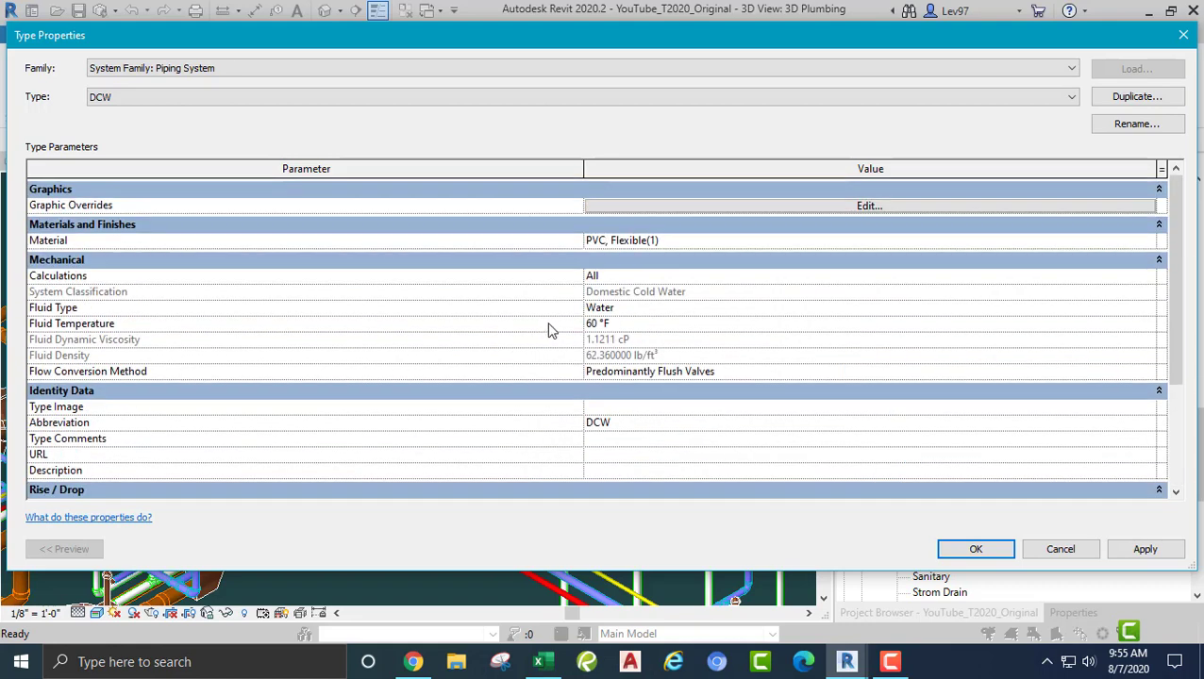
Change the DCW line graphics colour from cyan to blue and apply it
{"action": "left_click", "coordinate": [841, 206]}
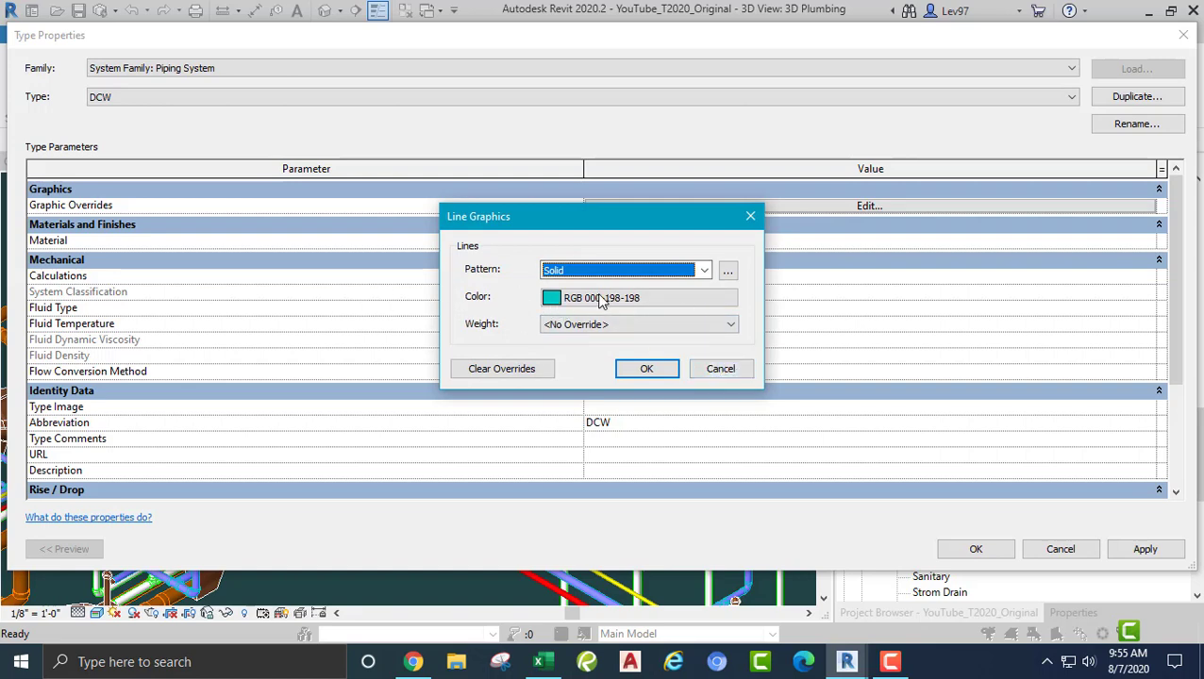
{"action": "left_click", "coordinate": [655, 297]}
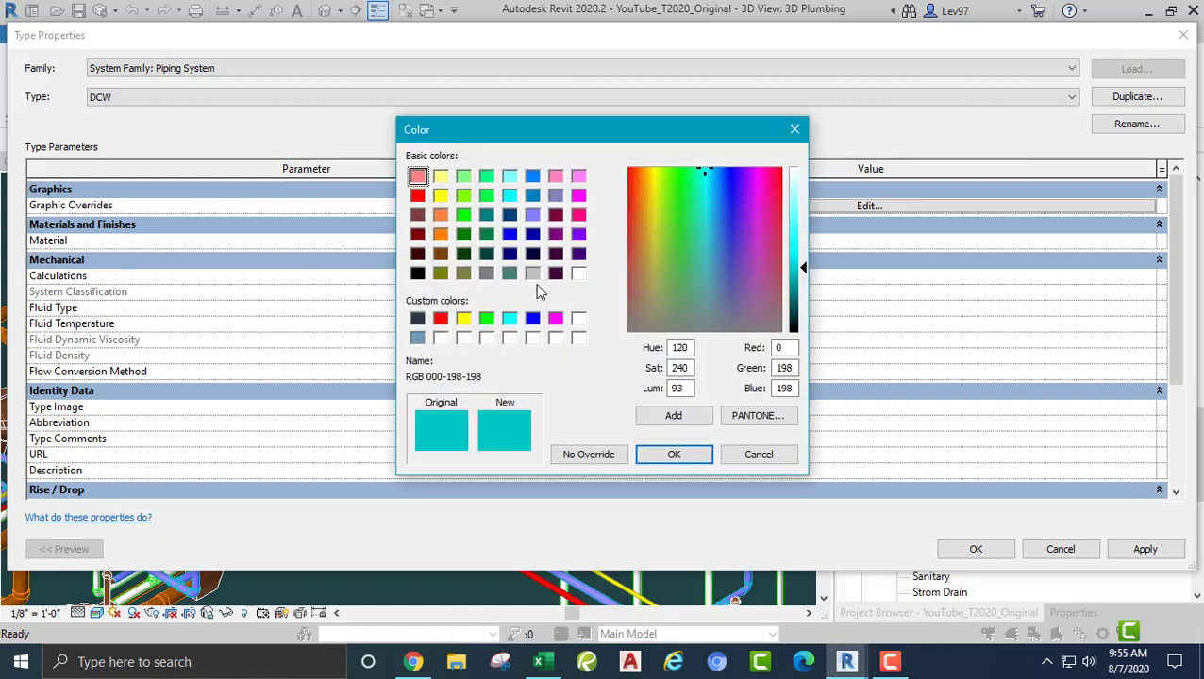
{"action": "left_click", "coordinate": [532, 320]}
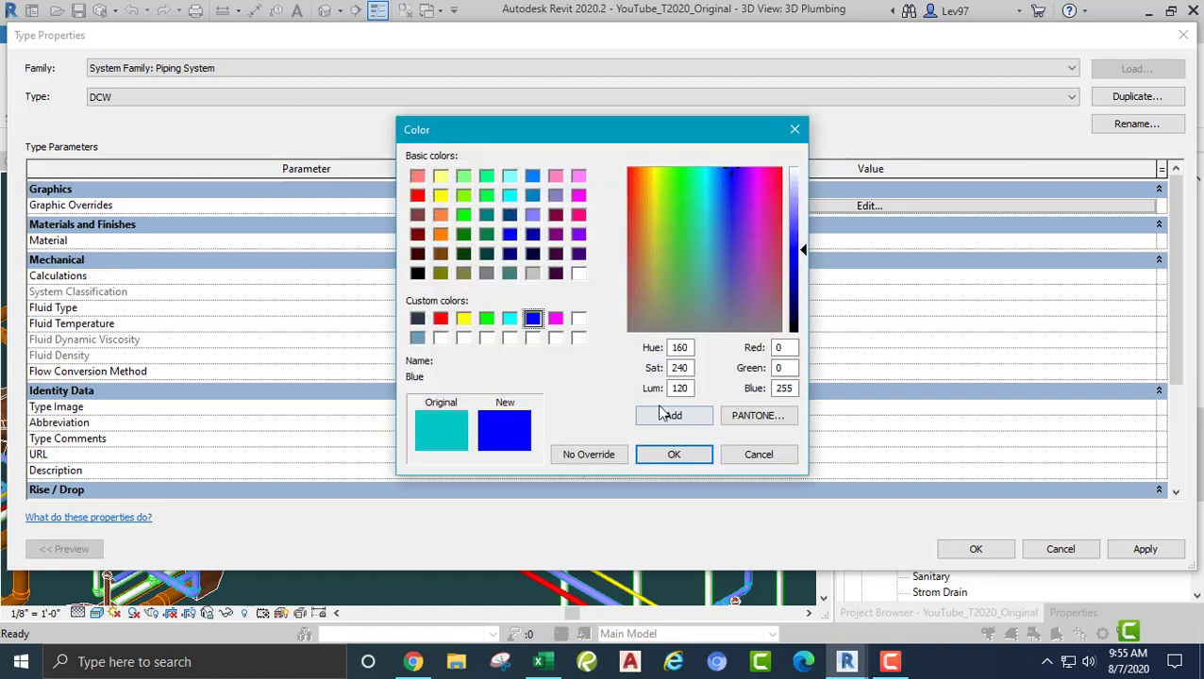
{"action": "left_click", "coordinate": [683, 456]}
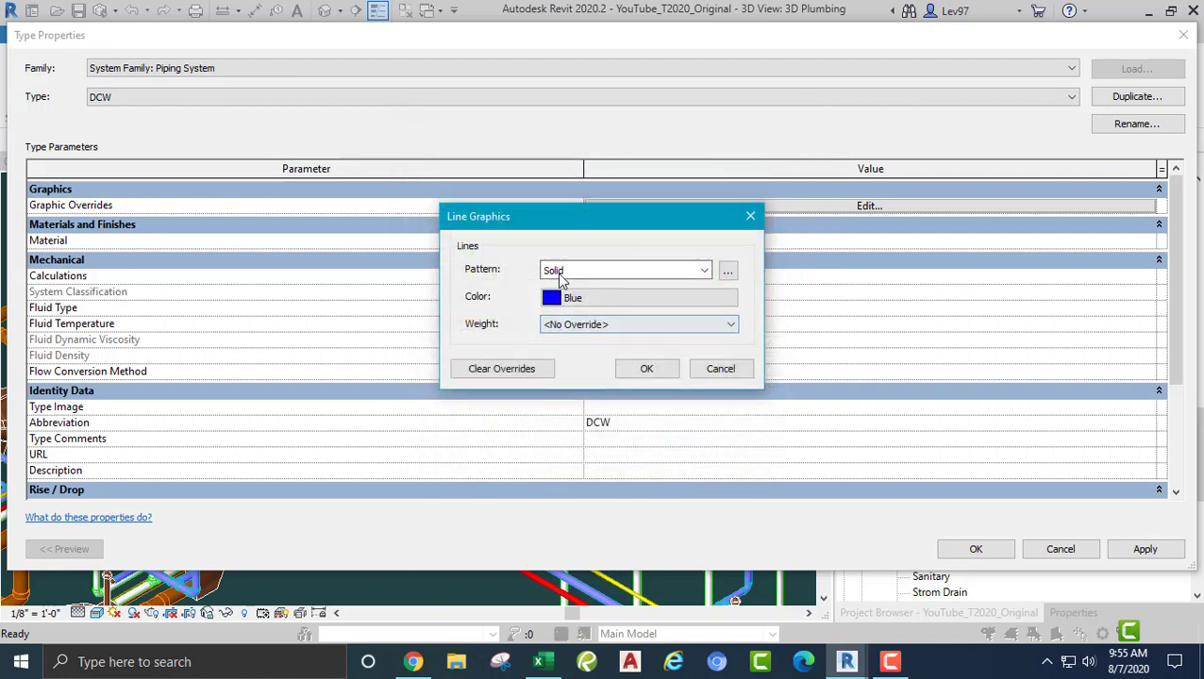
{"action": "left_click", "coordinate": [647, 369]}
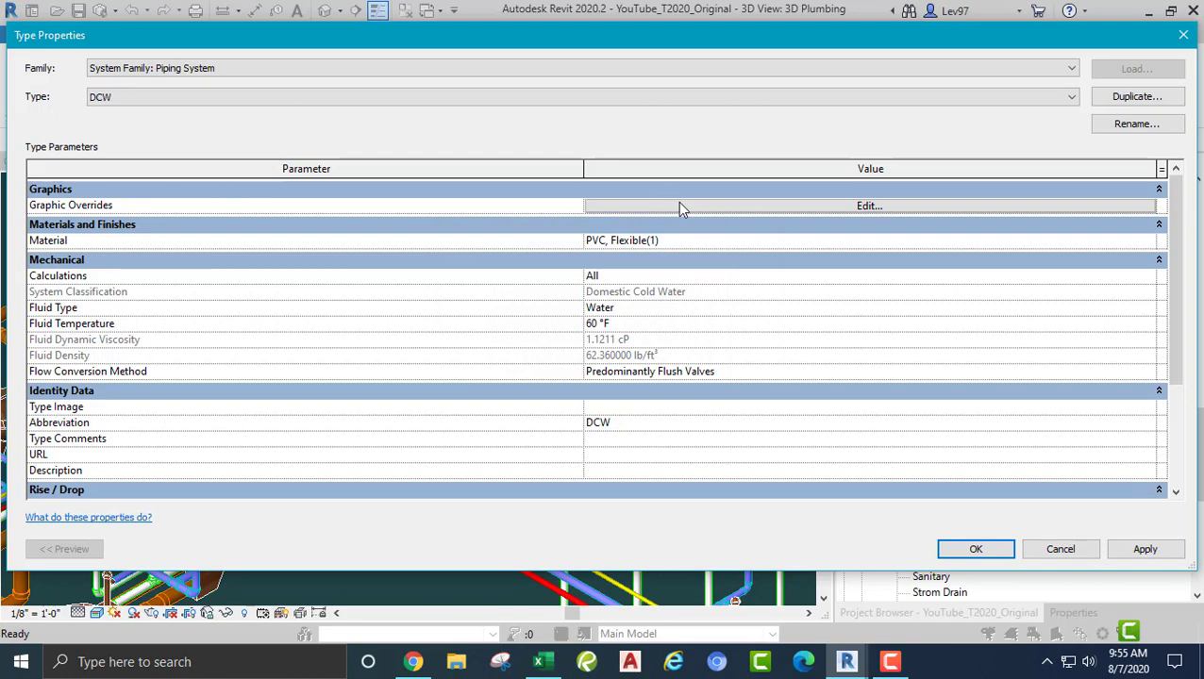
{"action": "left_click", "coordinate": [976, 550]}
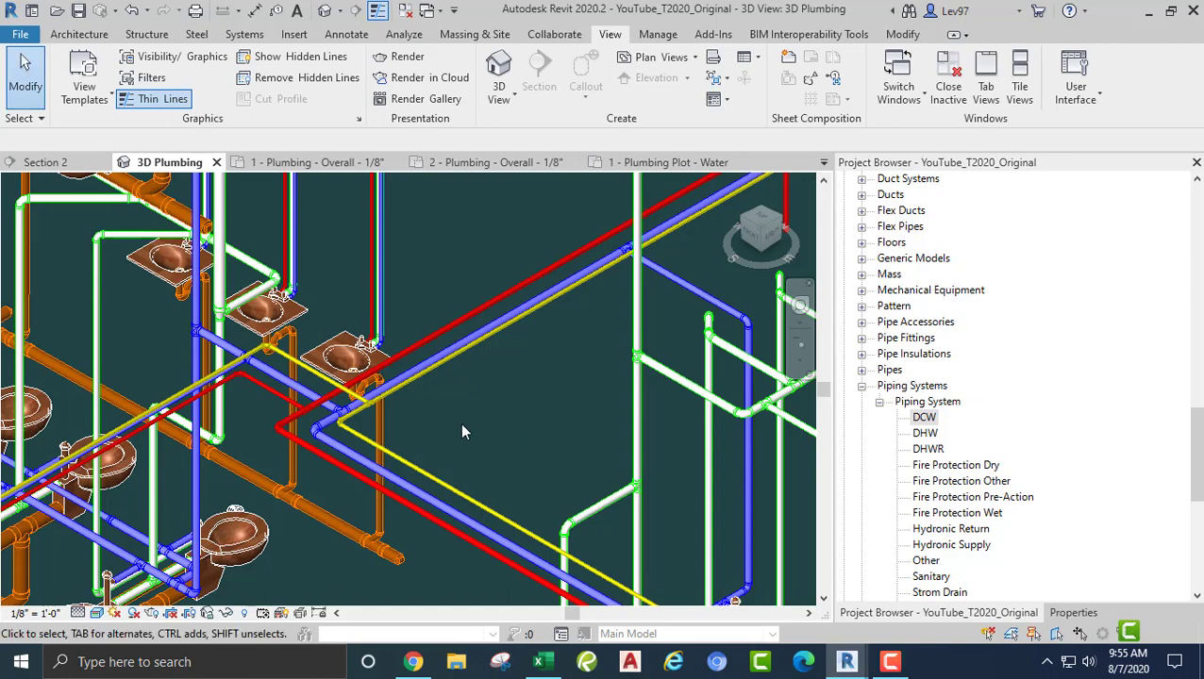
{"action": "scroll", "coordinate": [461, 433], "scroll_direction": "up", "scroll_amount": 5}
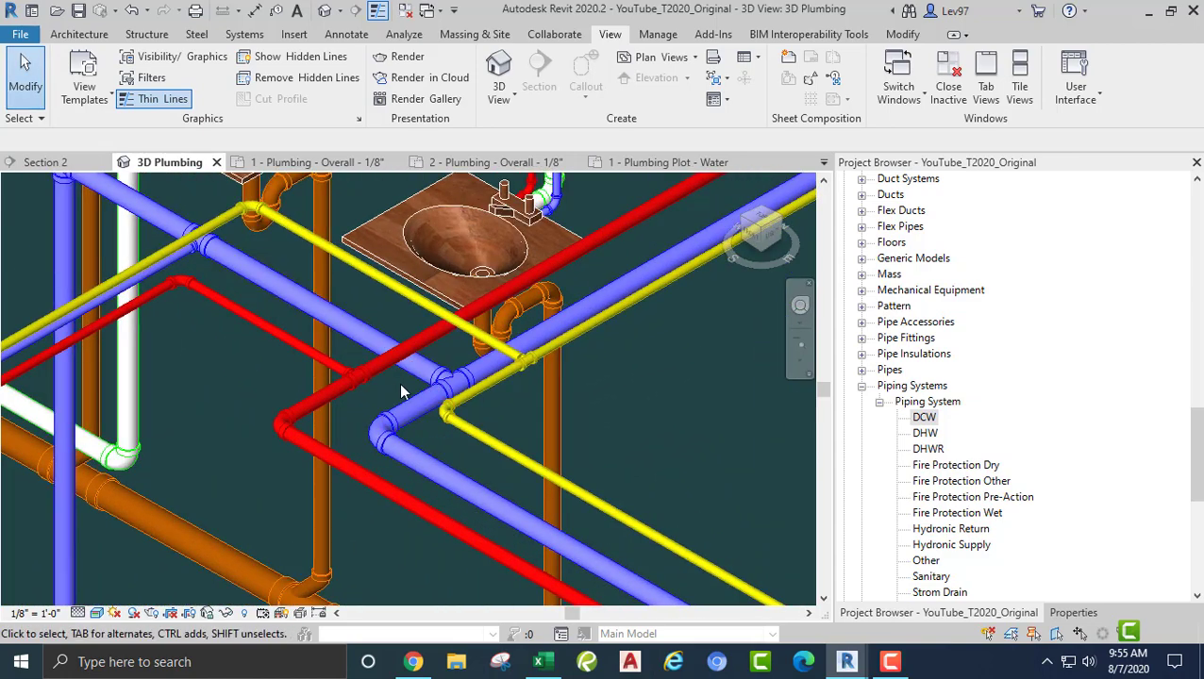
{"action": "right_click", "coordinate": [923, 425]}
{"action": "left_click", "coordinate": [991, 338]}
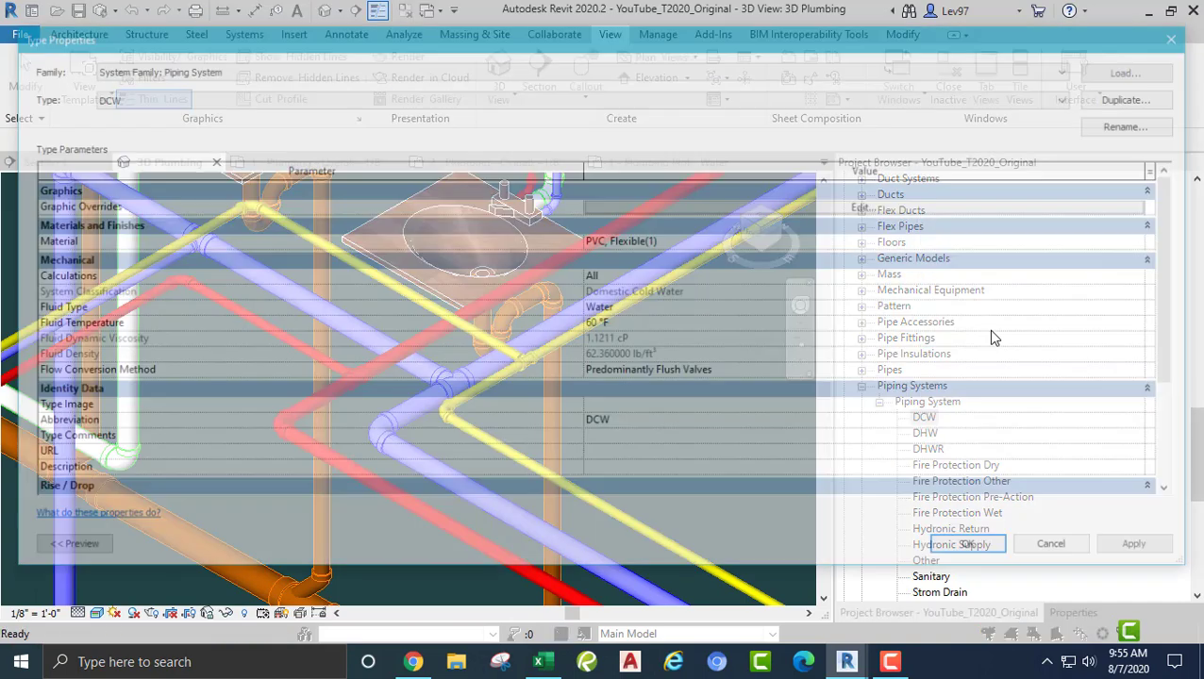
{"action": "left_click", "coordinate": [846, 206]}
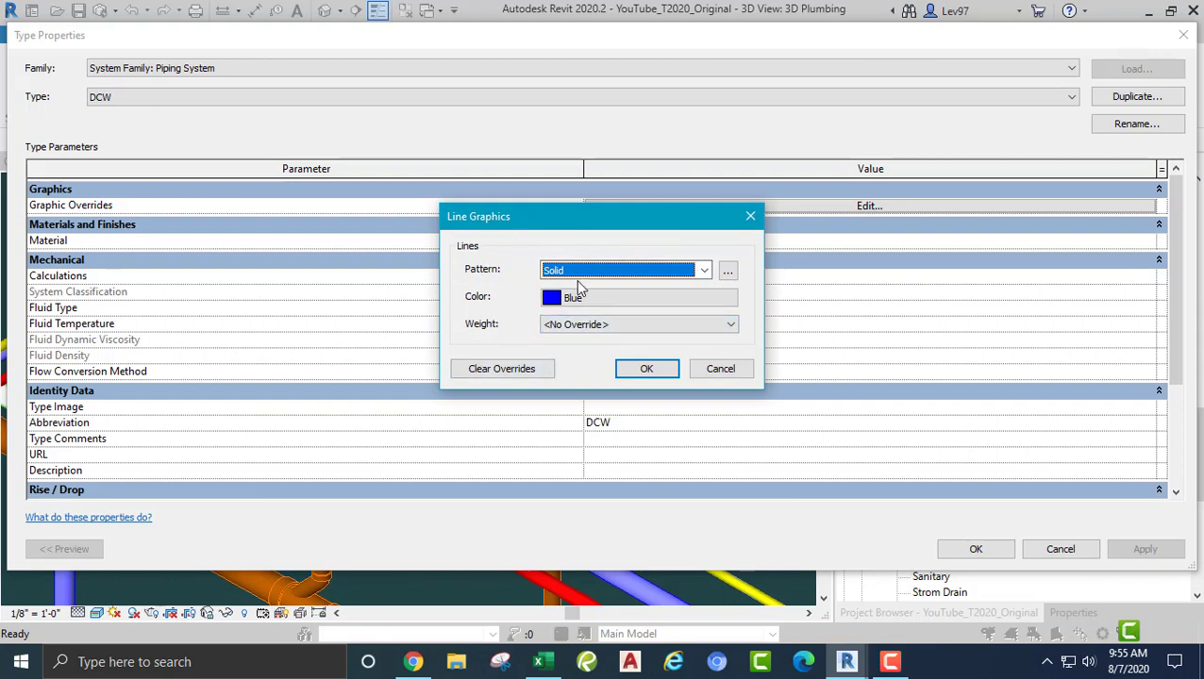
{"action": "left_click", "coordinate": [723, 370]}
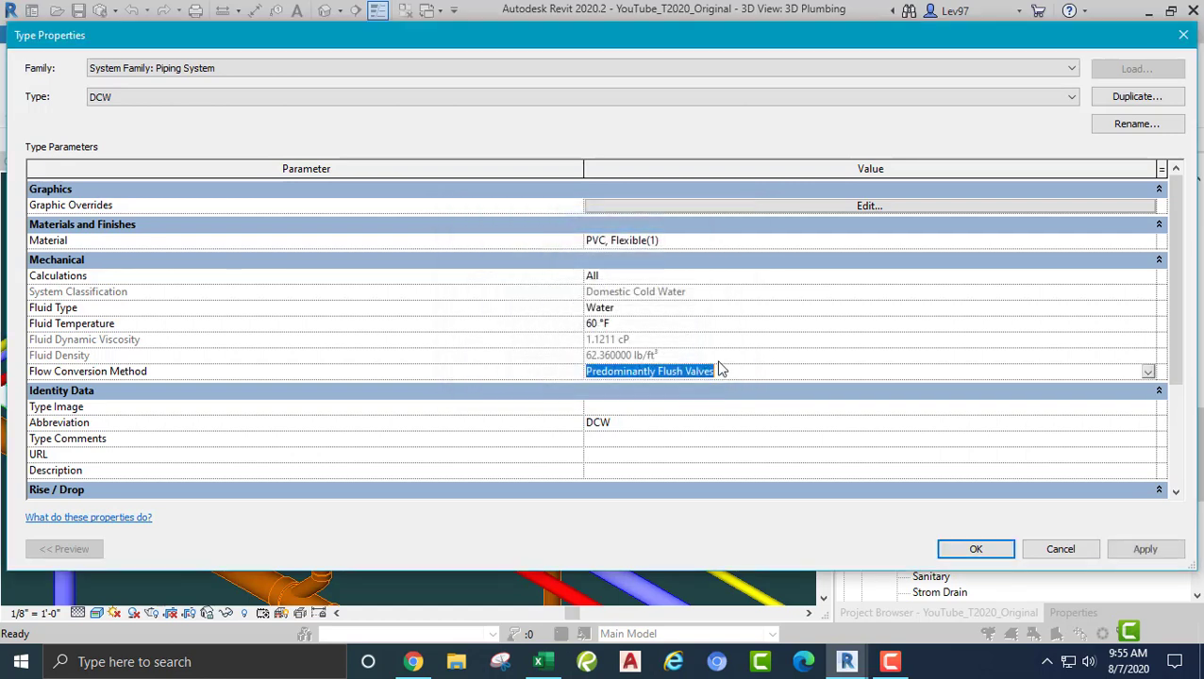
{"action": "left_click", "coordinate": [1061, 551]}
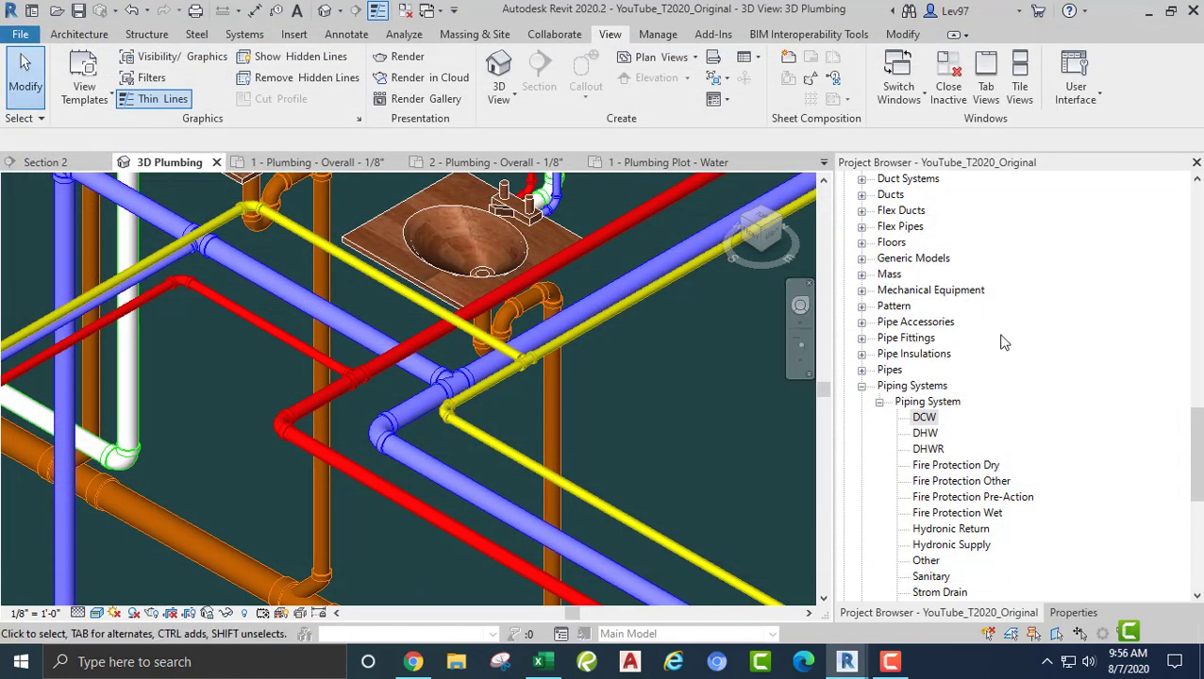
Reopen the 1 - Plumbing Plot - Water plan and zoom in to check the blue DCW lines
{"action": "scroll", "coordinate": [1004, 342], "scroll_direction": "up", "scroll_amount": 6}
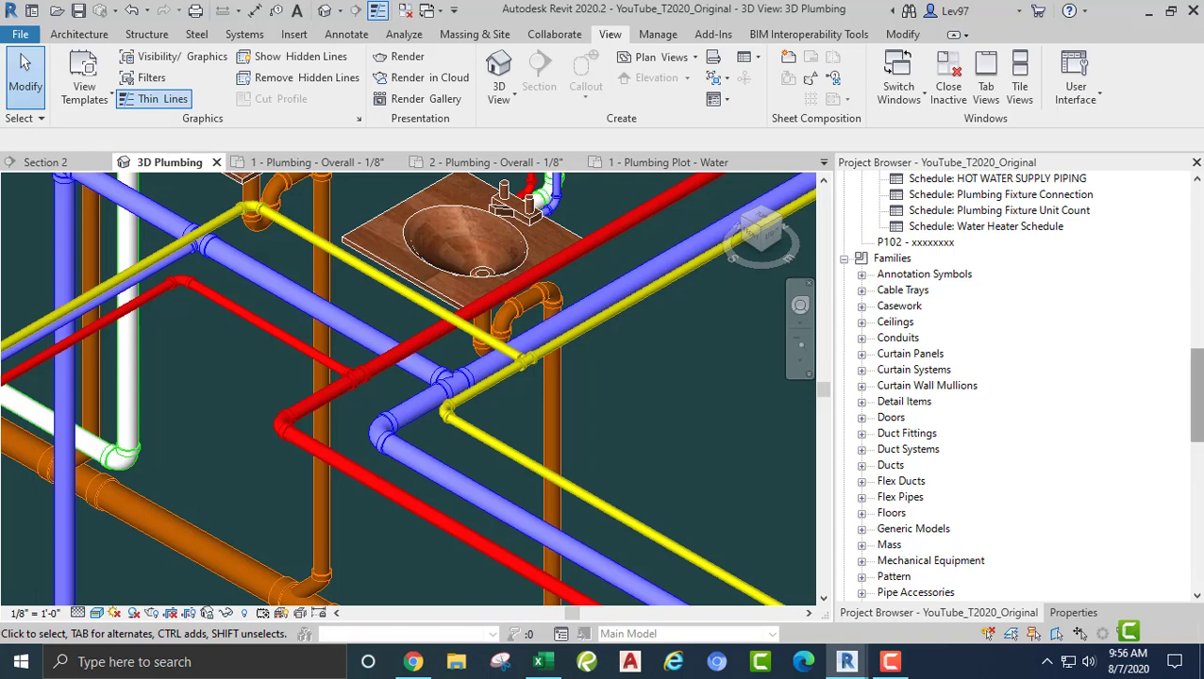
{"action": "left_click_drag", "start_coordinate": [1196, 419], "coordinate": [1196, 313]}
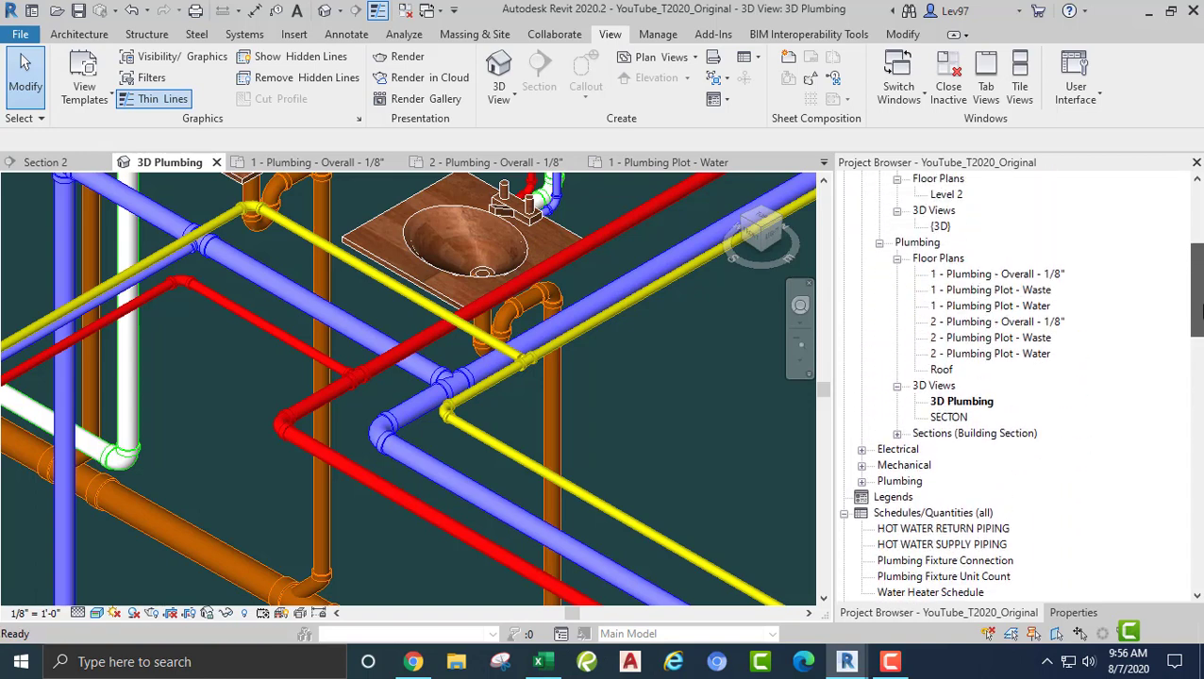
{"action": "double_click", "coordinate": [979, 307]}
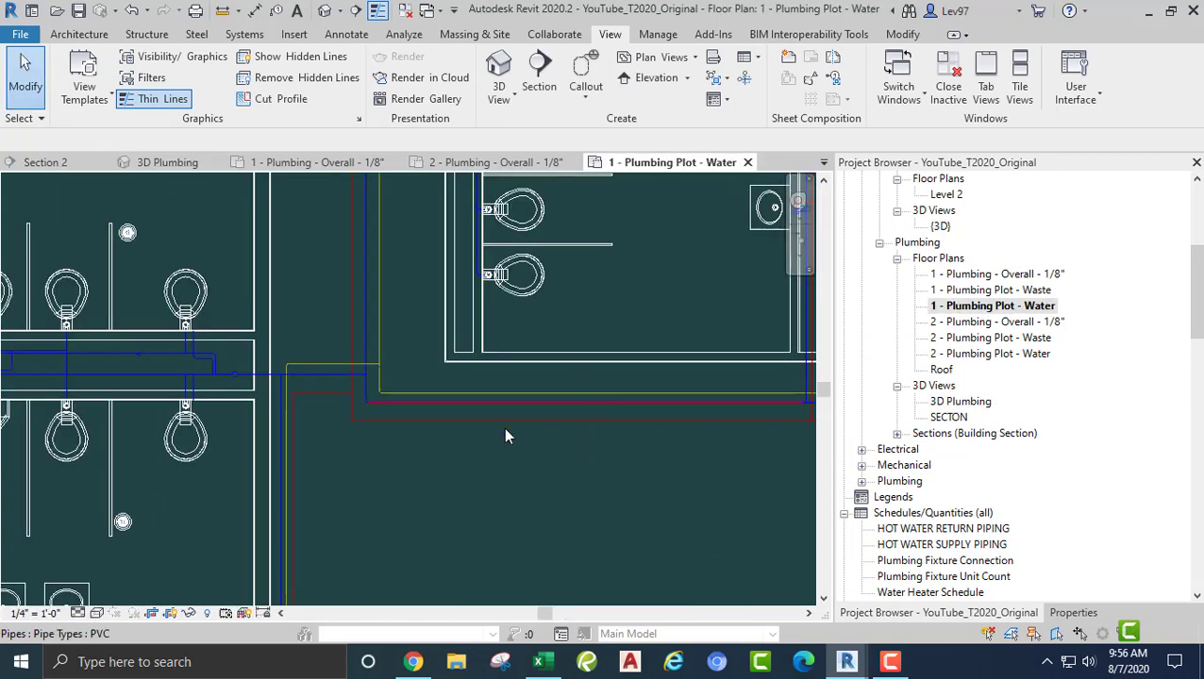
{"action": "scroll", "coordinate": [380, 414], "scroll_direction": "up", "scroll_amount": 2}
{"action": "scroll", "coordinate": [368, 415], "scroll_direction": "up", "scroll_amount": 2}
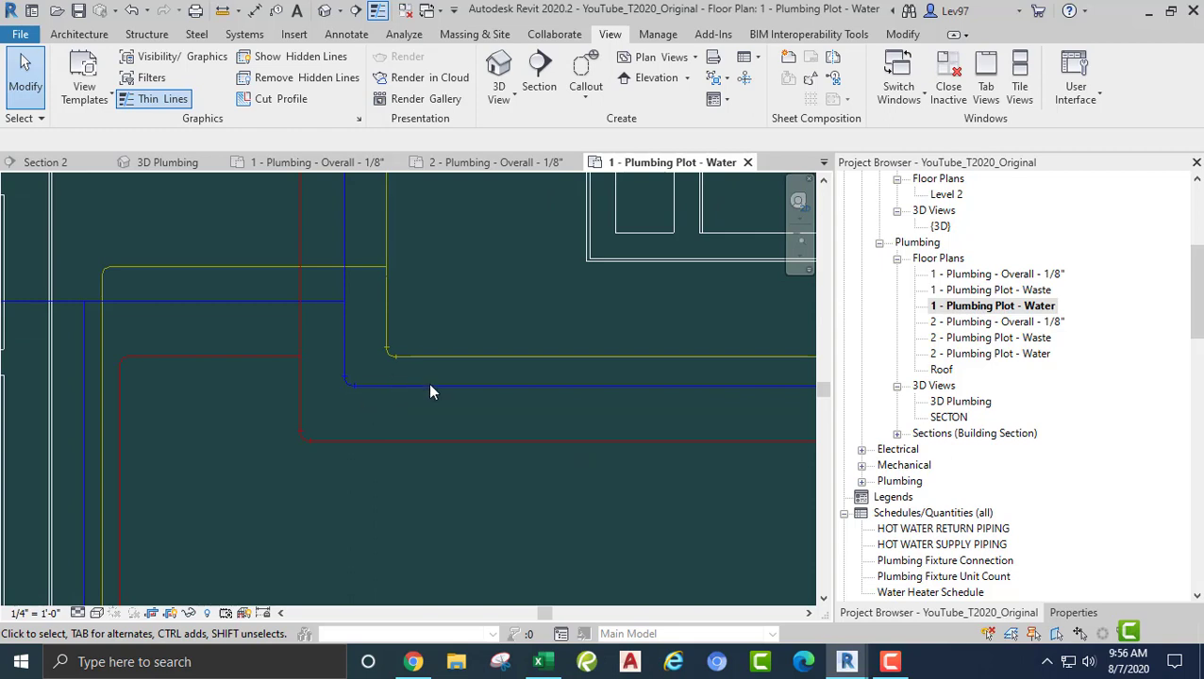
Open the DCW piping system's Type Properties from the Project Browser
{"action": "scroll", "coordinate": [505, 344], "scroll_direction": "down", "scroll_amount": 2}
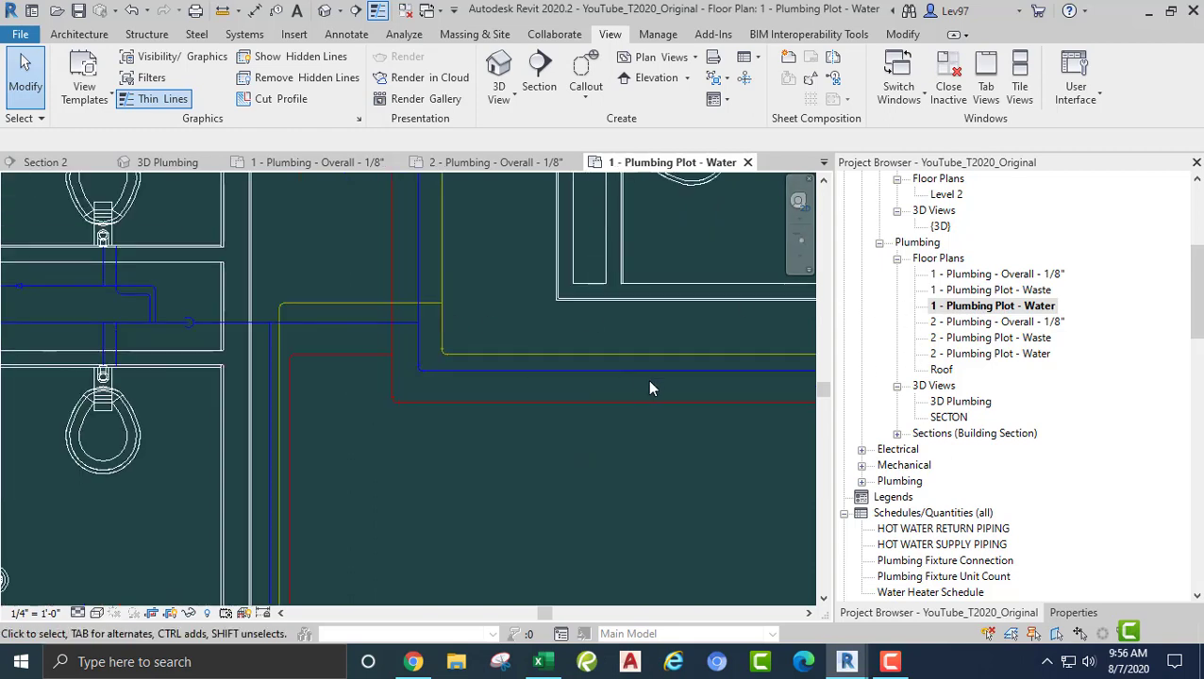
{"action": "scroll", "coordinate": [986, 420], "scroll_direction": "down", "scroll_amount": 2}
{"action": "scroll", "coordinate": [980, 420], "scroll_direction": "down", "scroll_amount": 9}
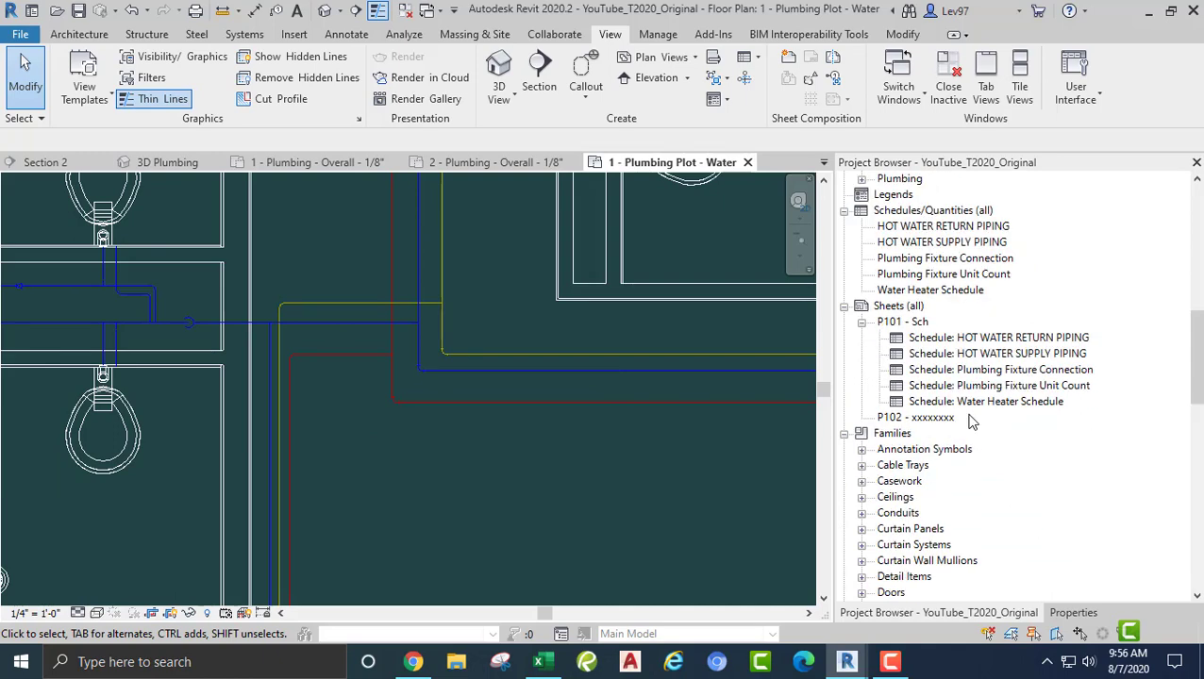
{"action": "scroll", "coordinate": [967, 421], "scroll_direction": "down", "scroll_amount": 5}
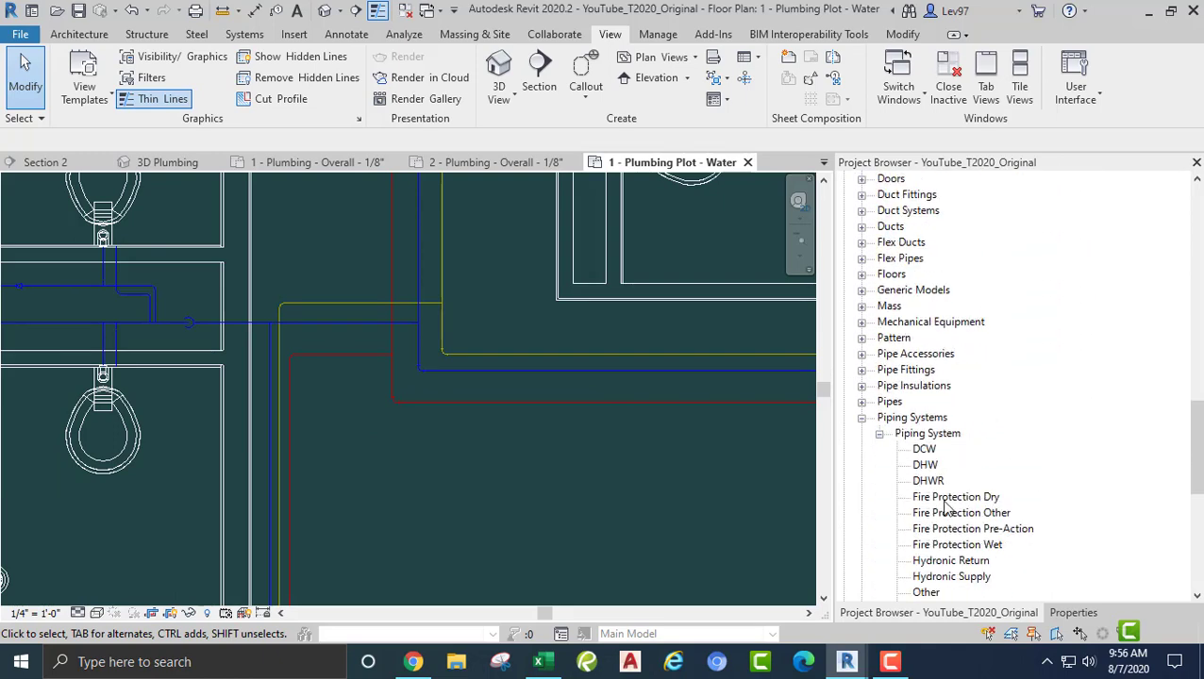
{"action": "left_click", "coordinate": [927, 451]}
{"action": "right_click", "coordinate": [927, 451]}
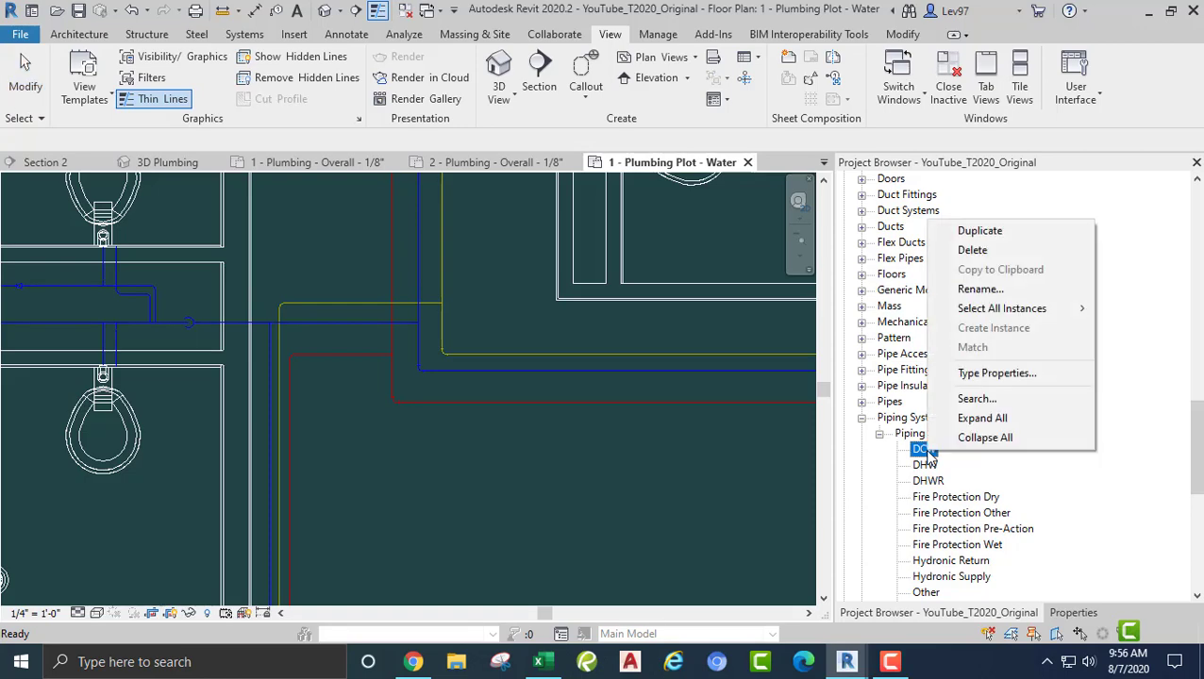
{"action": "left_click", "coordinate": [996, 373]}
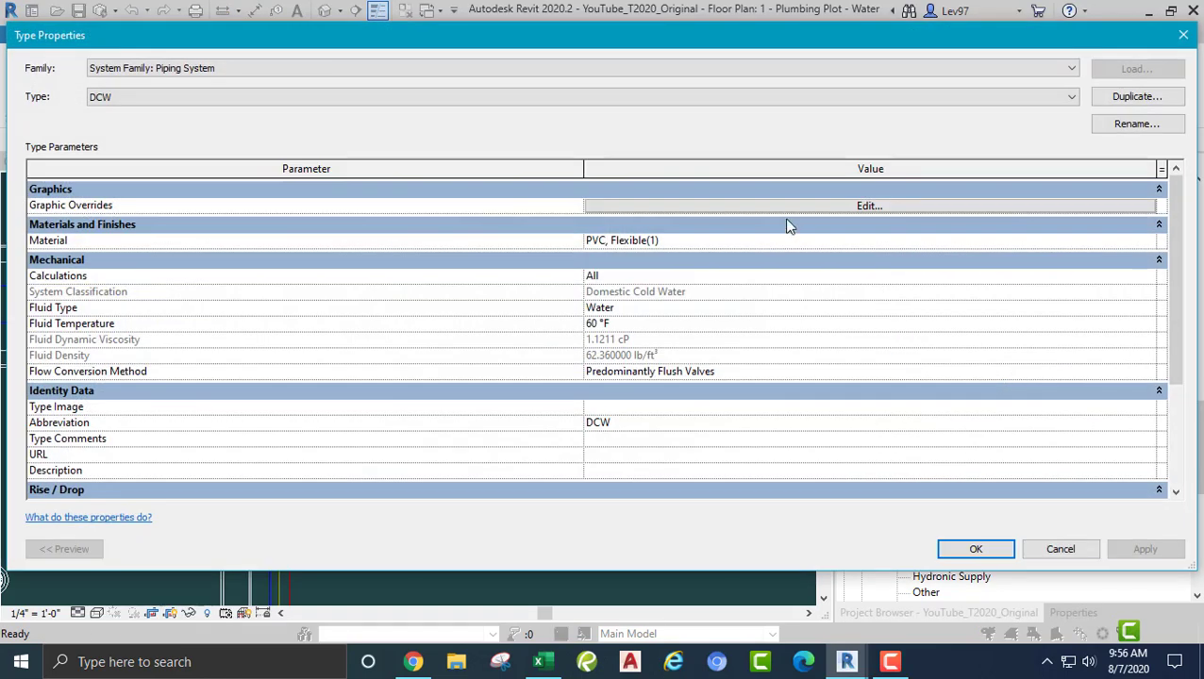
Set the DCW line pattern override to Center 1/4" and apply it
{"action": "left_click", "coordinate": [779, 206]}
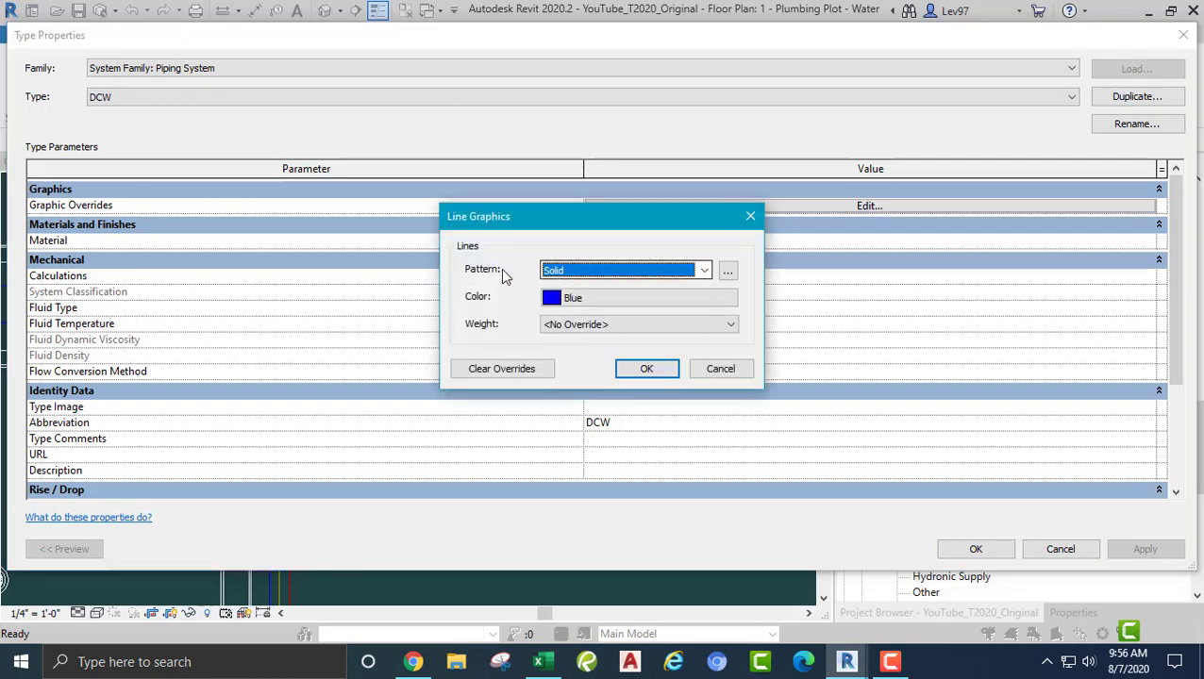
{"action": "left_click", "coordinate": [706, 272]}
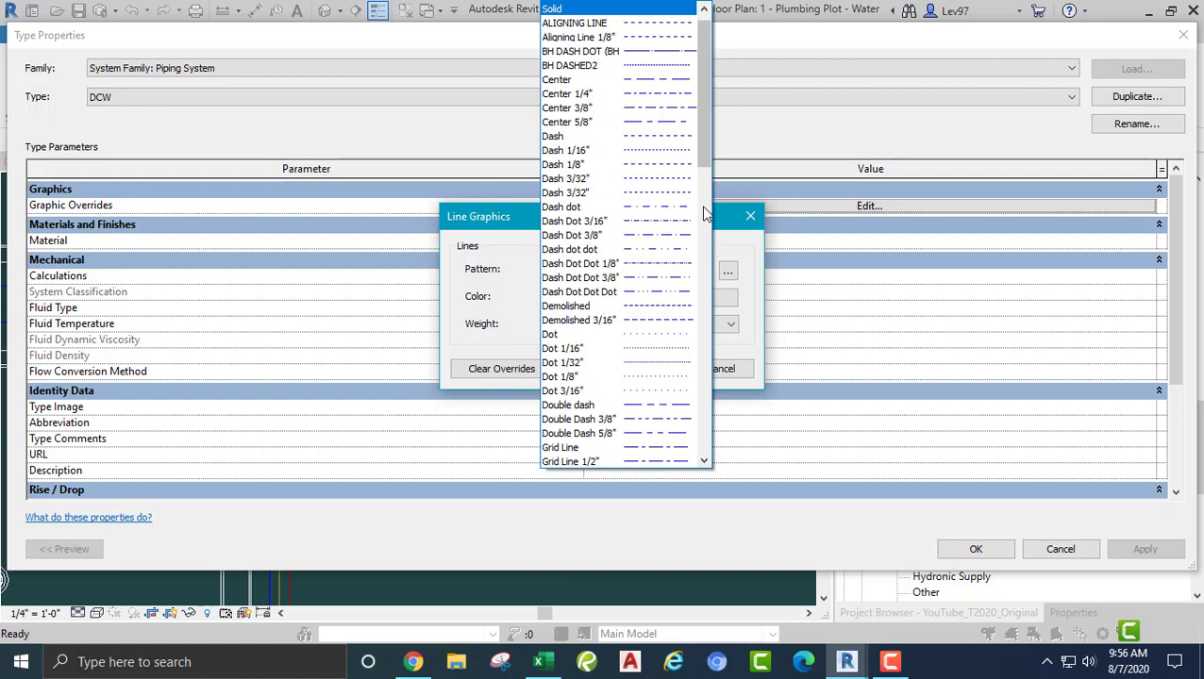
{"action": "scroll", "coordinate": [705, 142], "scroll_direction": "up", "scroll_amount": 1}
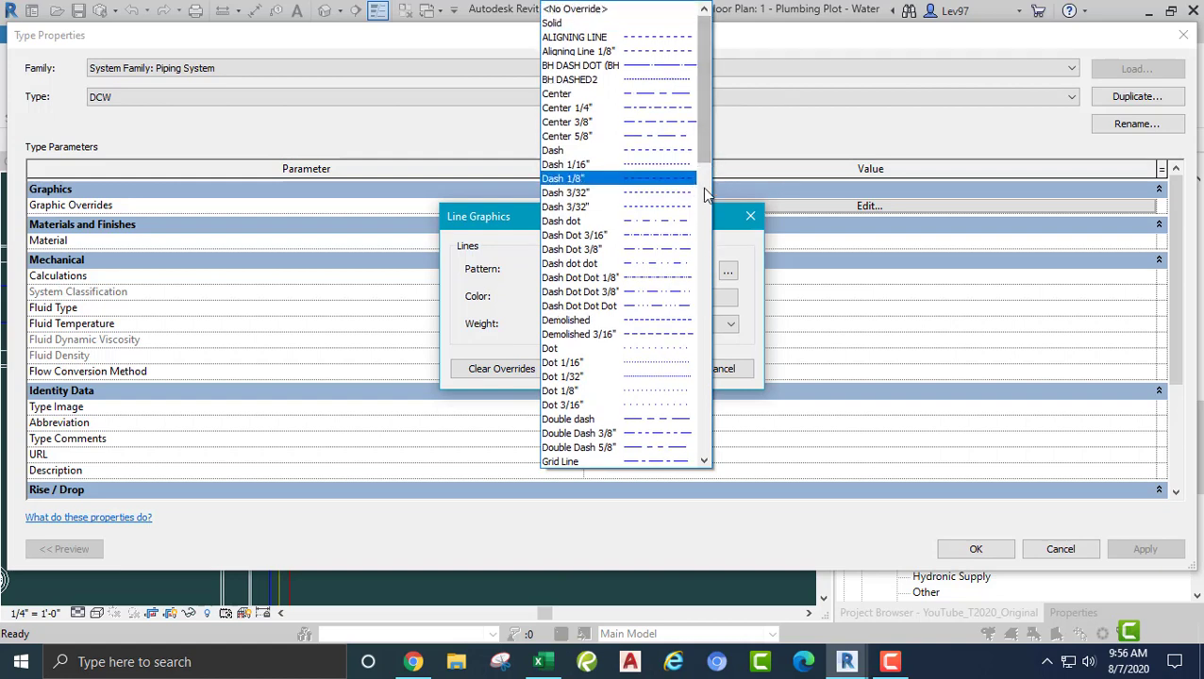
{"action": "left_click", "coordinate": [575, 109]}
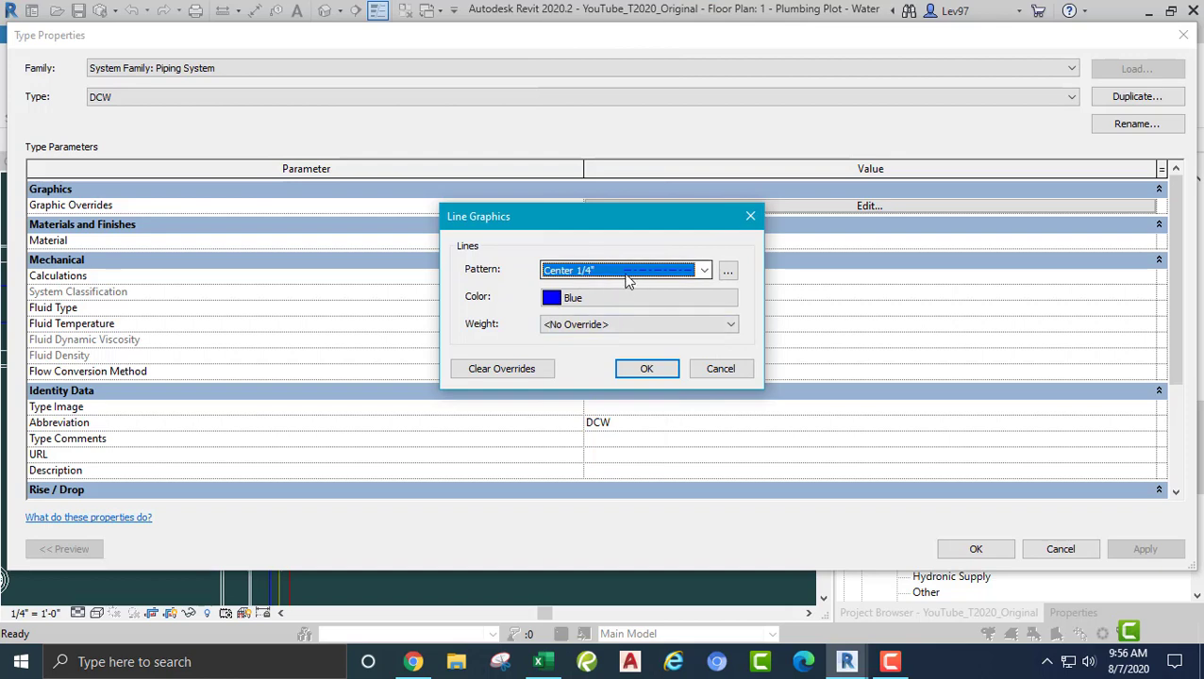
{"action": "left_click", "coordinate": [648, 369]}
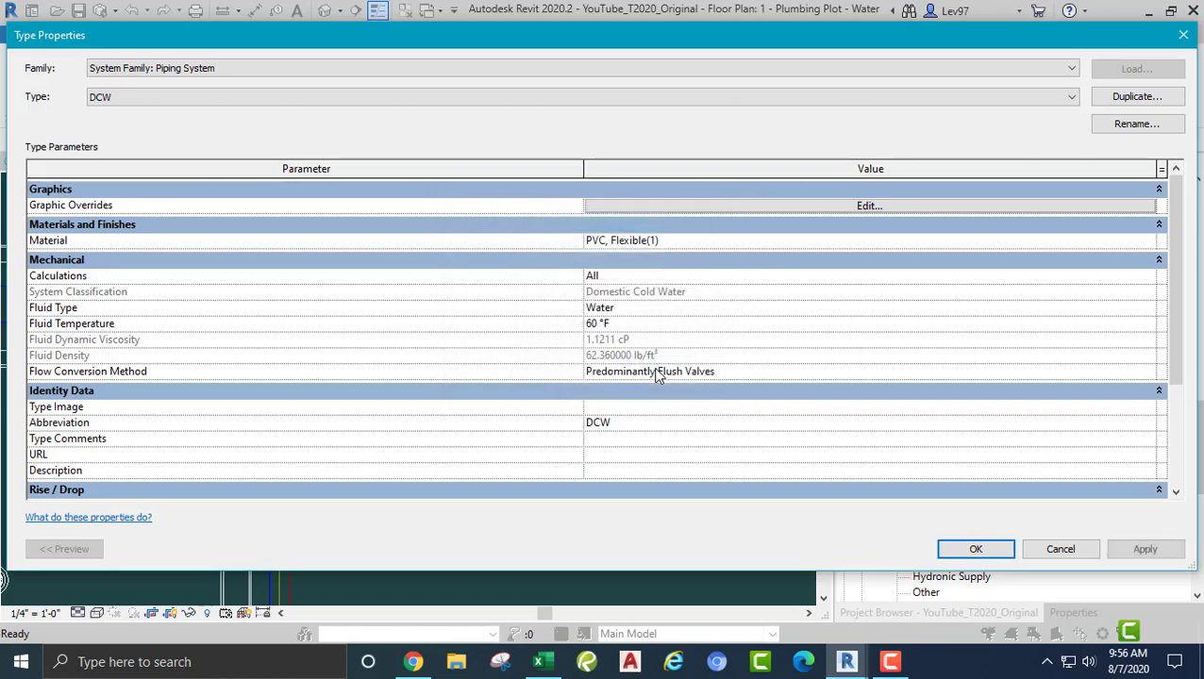
{"action": "left_click", "coordinate": [975, 550]}
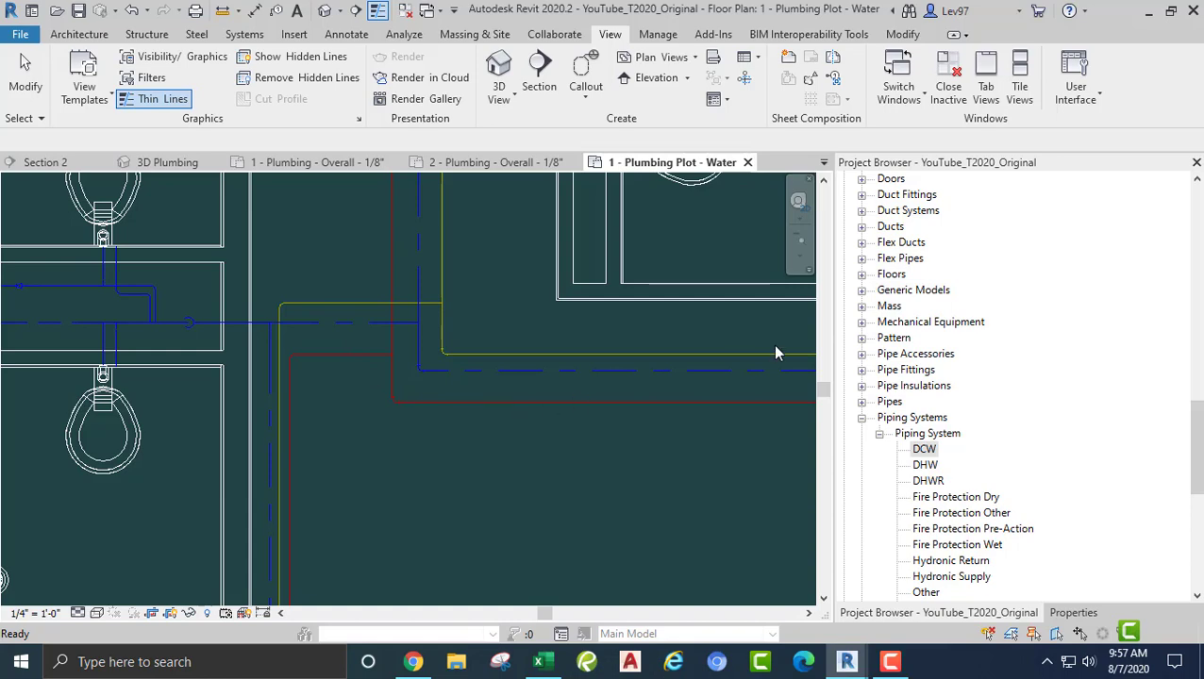
{"action": "left_click", "coordinate": [924, 465]}
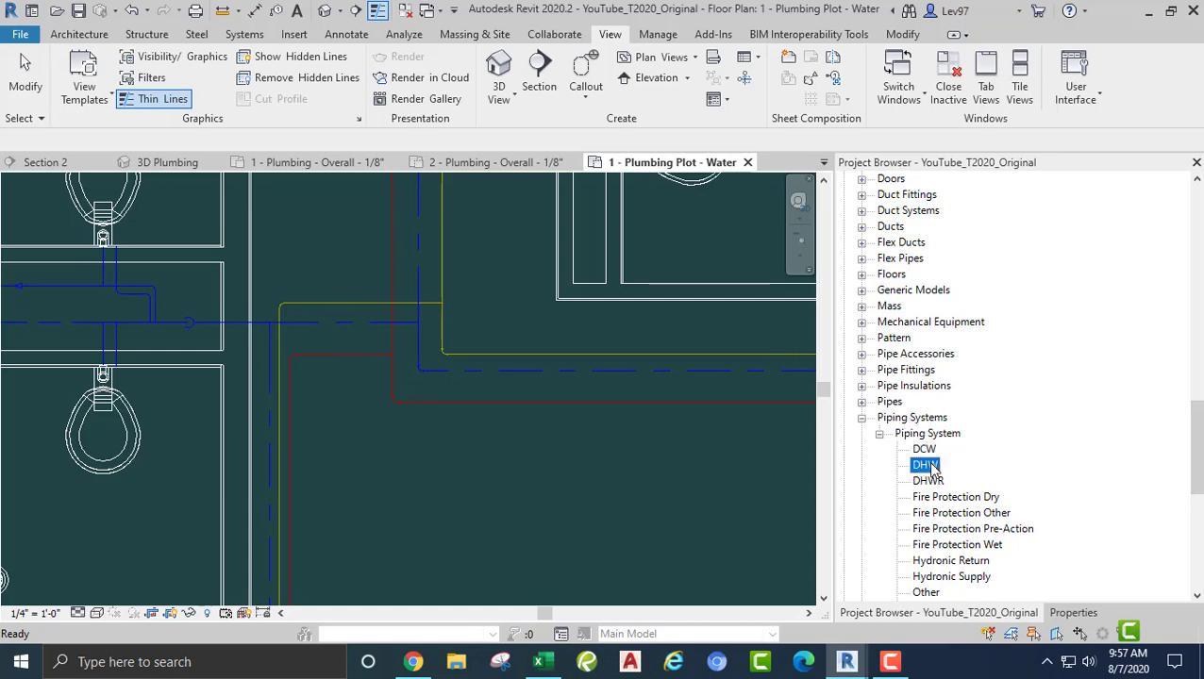
{"action": "right_click", "coordinate": [927, 466]}
{"action": "left_click", "coordinate": [992, 389]}
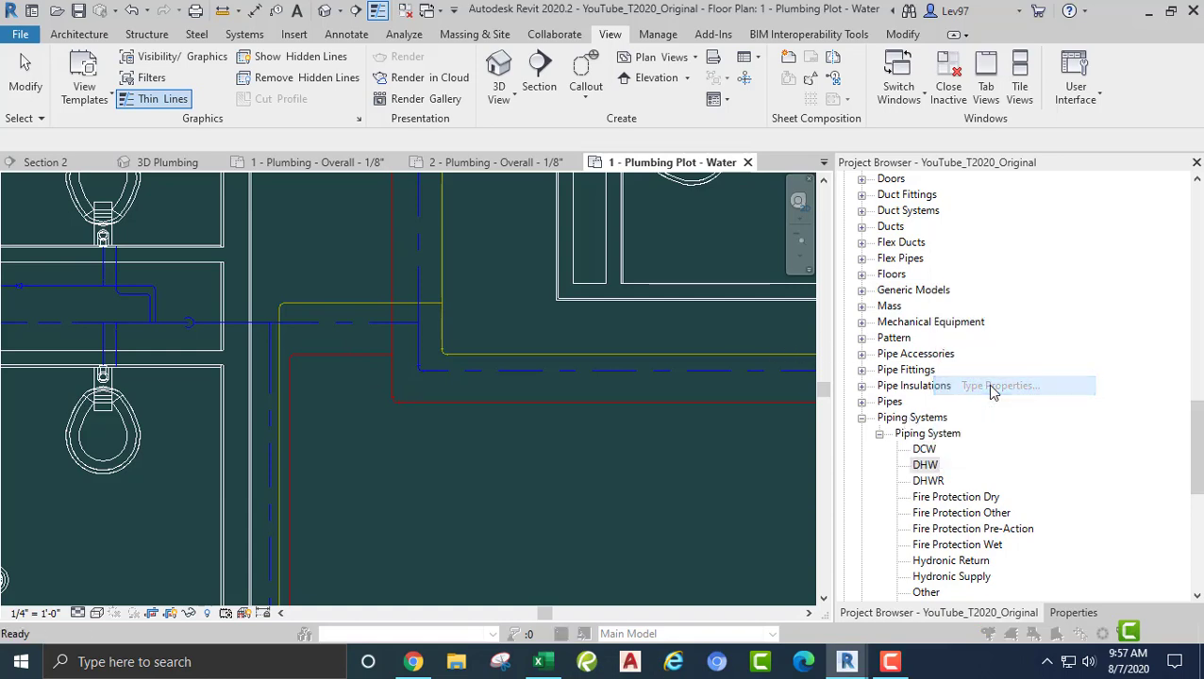
{"action": "left_click", "coordinate": [847, 205]}
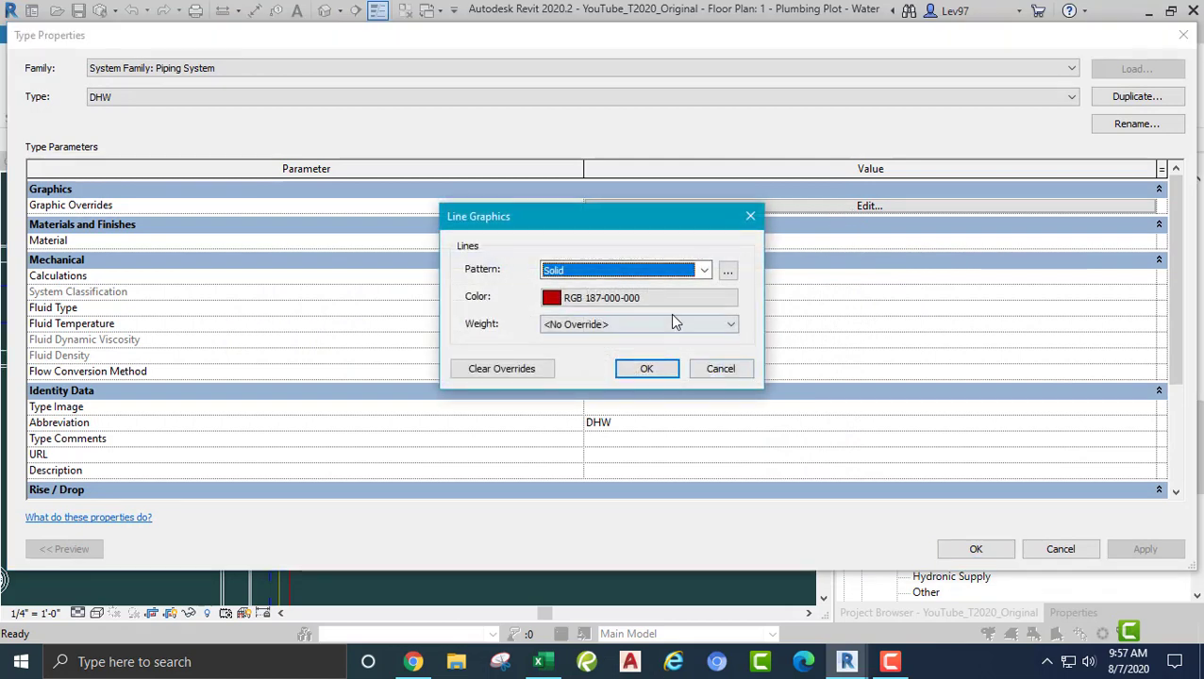
{"action": "left_click", "coordinate": [723, 371]}
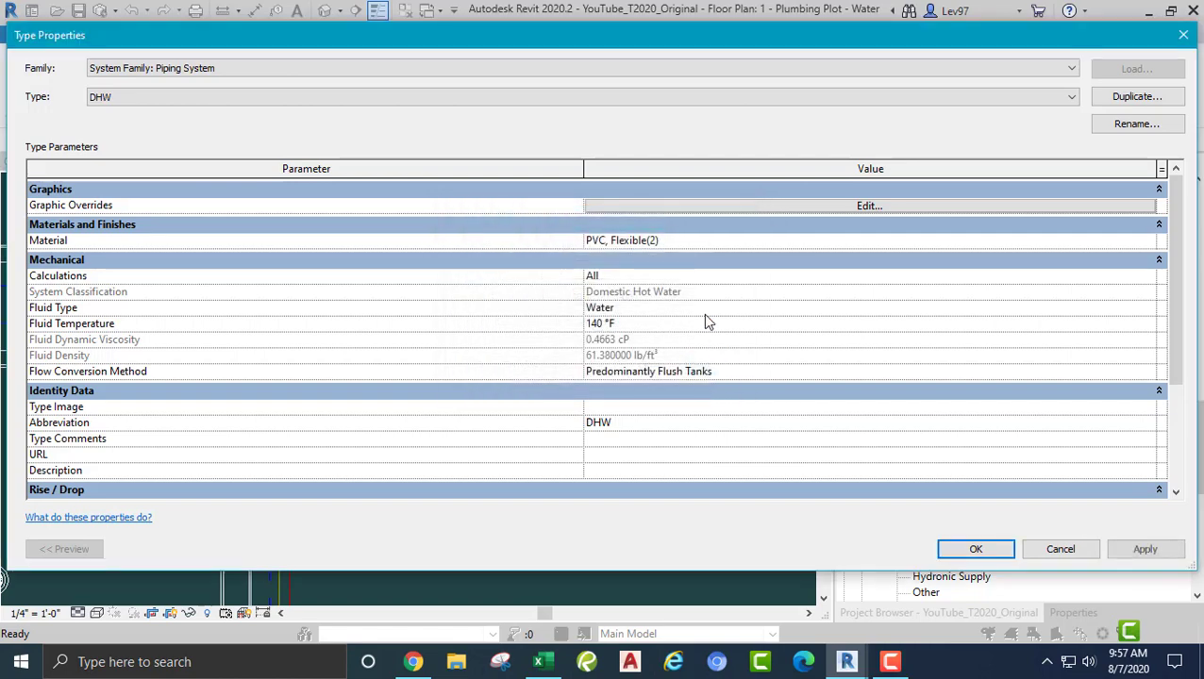
{"action": "left_click", "coordinate": [1060, 547]}
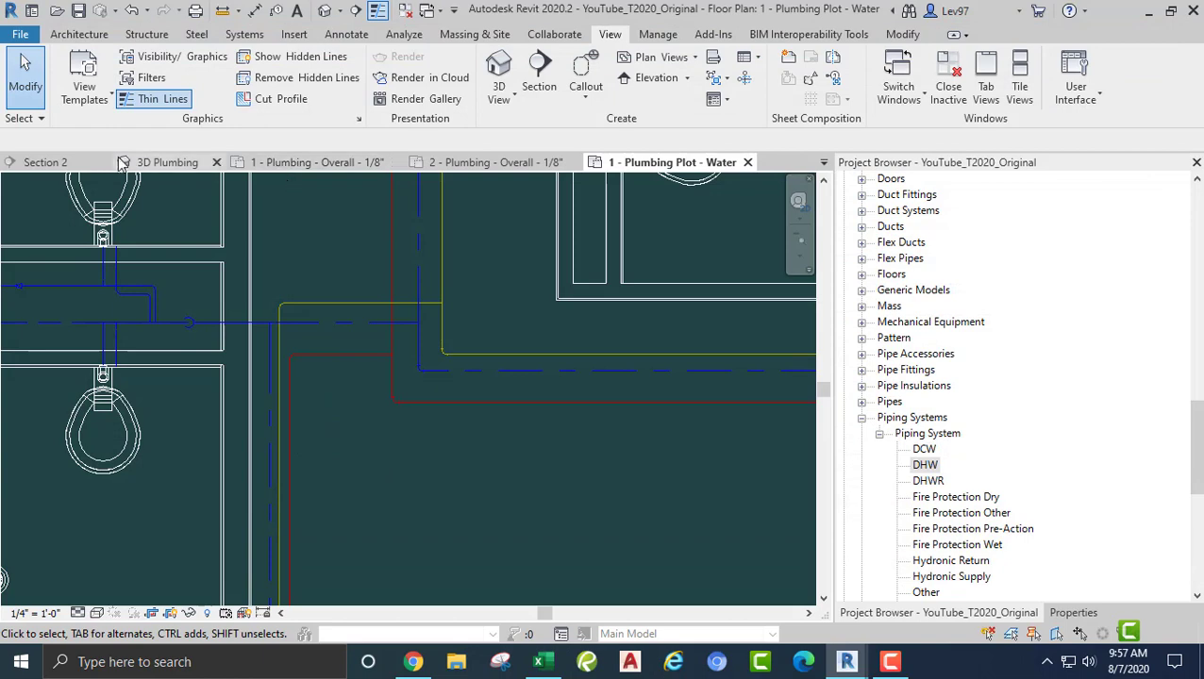
Switch to the 3D Plumbing view and open DCW's Type Properties at its PVC, Flexible(1) material
{"action": "left_click", "coordinate": [173, 164]}
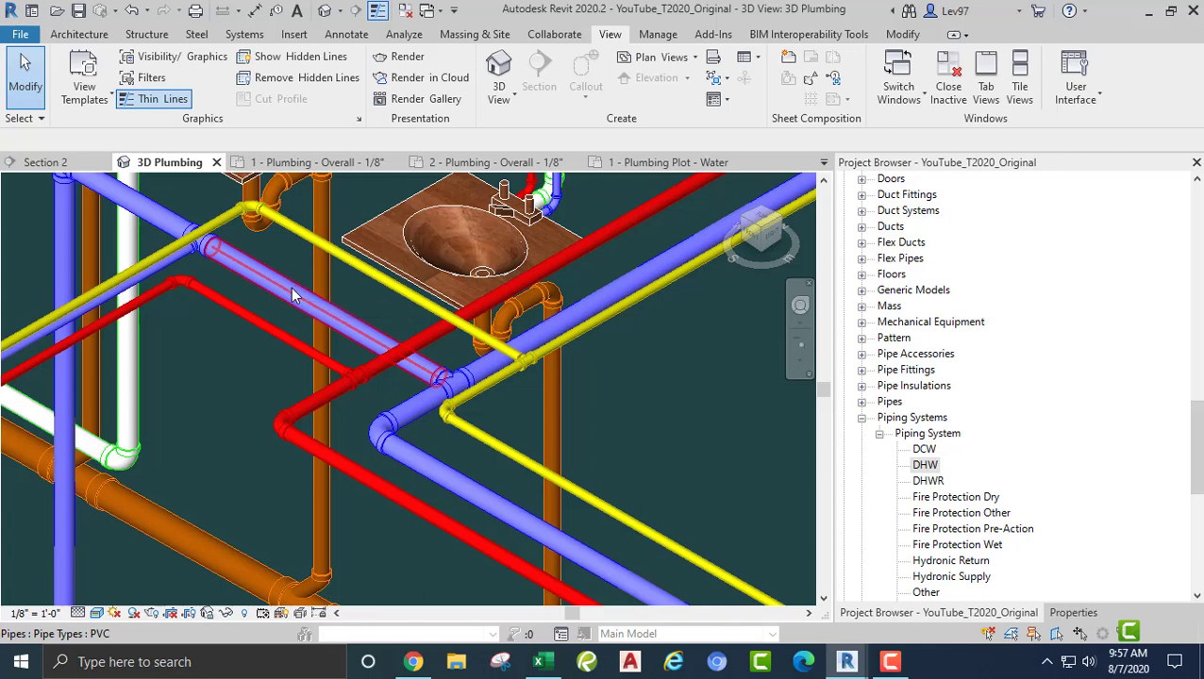
{"action": "left_click", "coordinate": [927, 450]}
{"action": "right_click", "coordinate": [926, 450]}
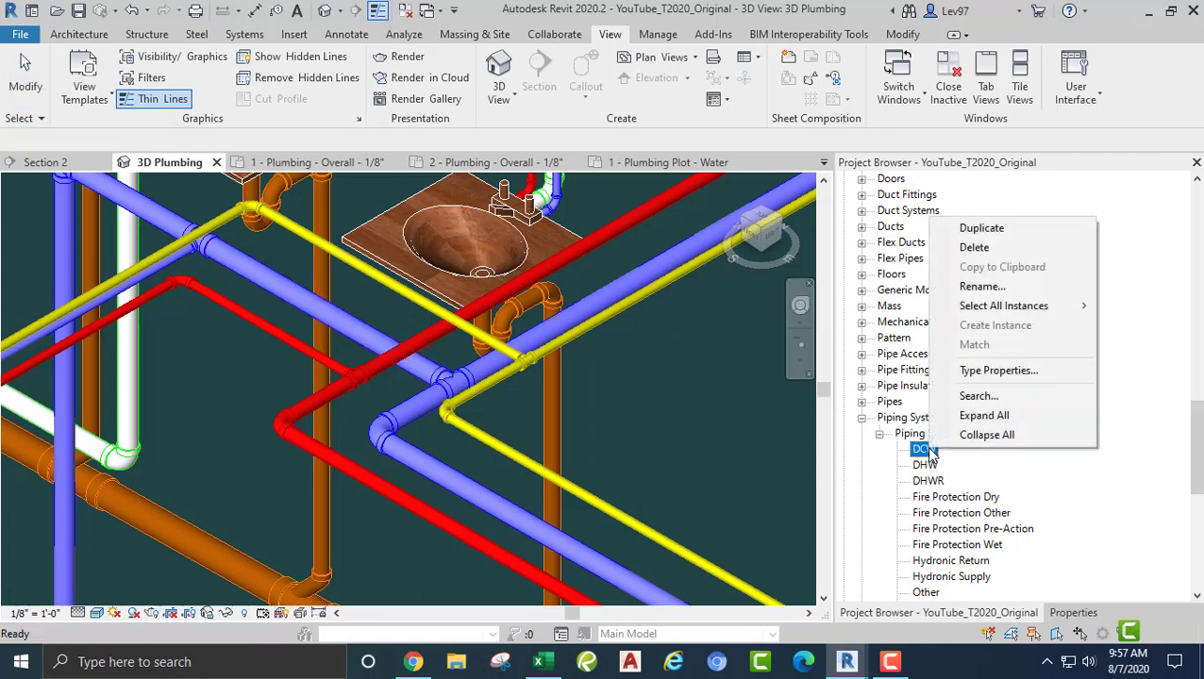
{"action": "left_click", "coordinate": [1001, 370]}
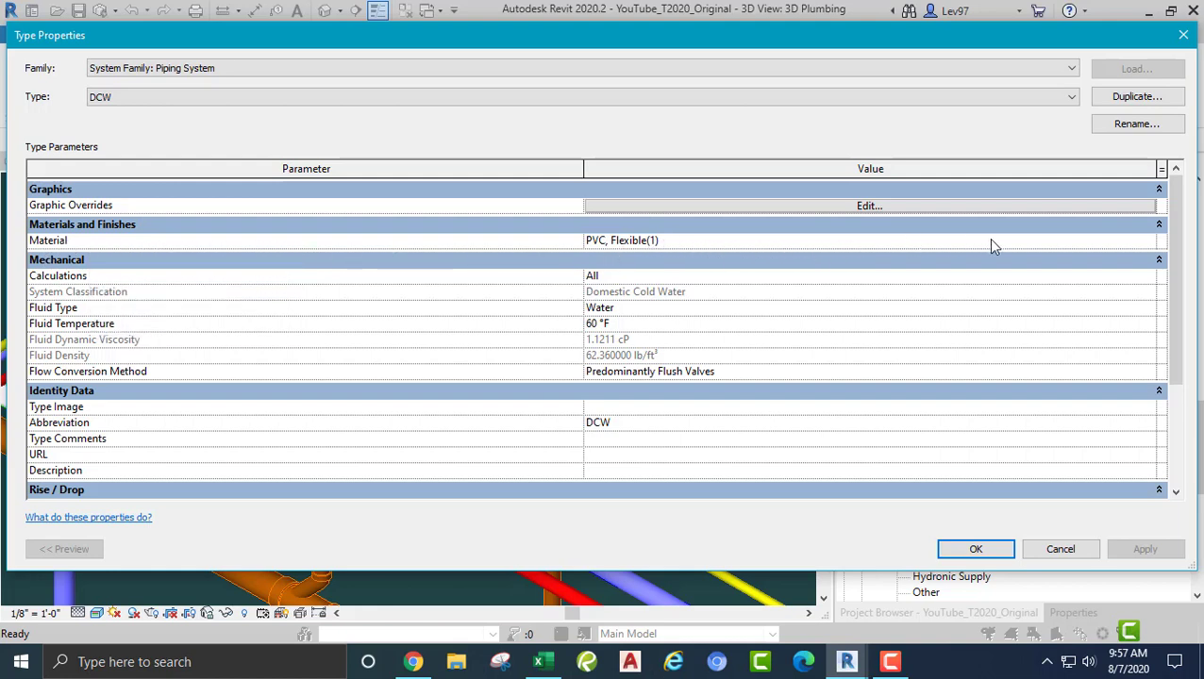
{"action": "left_click", "coordinate": [1061, 243]}
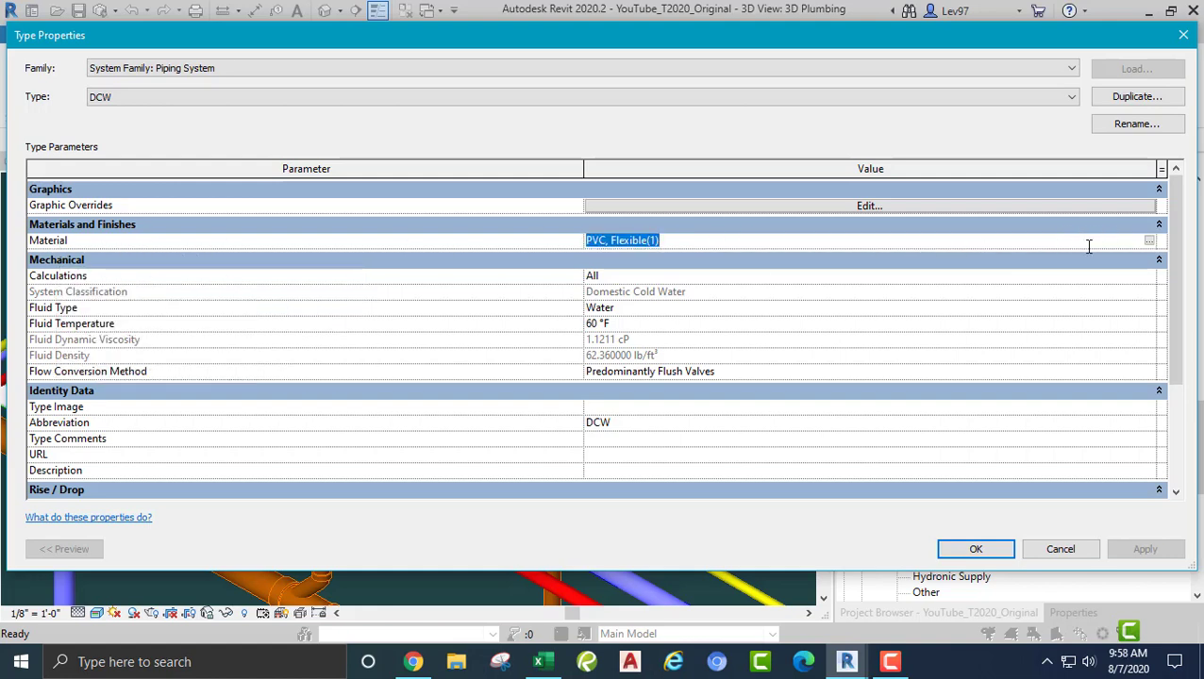
Set the PVC, Flexible(1) appearance colour to pure blue, RGB 0 0 255, in the Material Browser
{"action": "left_click", "coordinate": [1151, 242]}
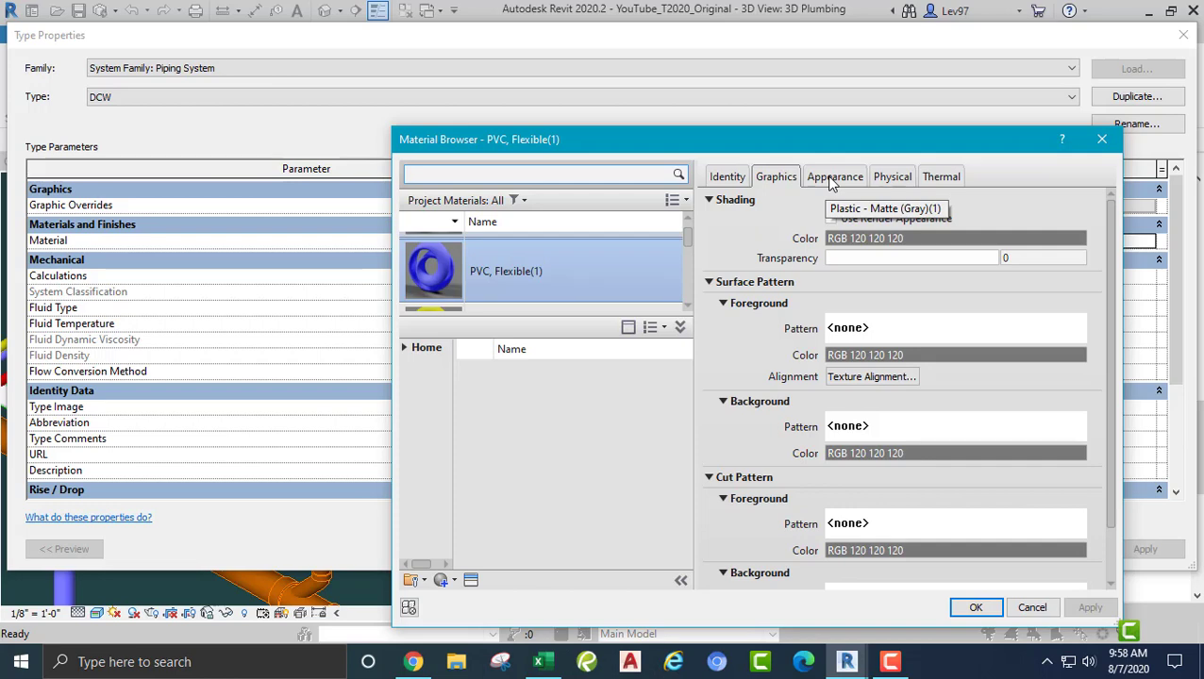
{"action": "left_click", "coordinate": [832, 181]}
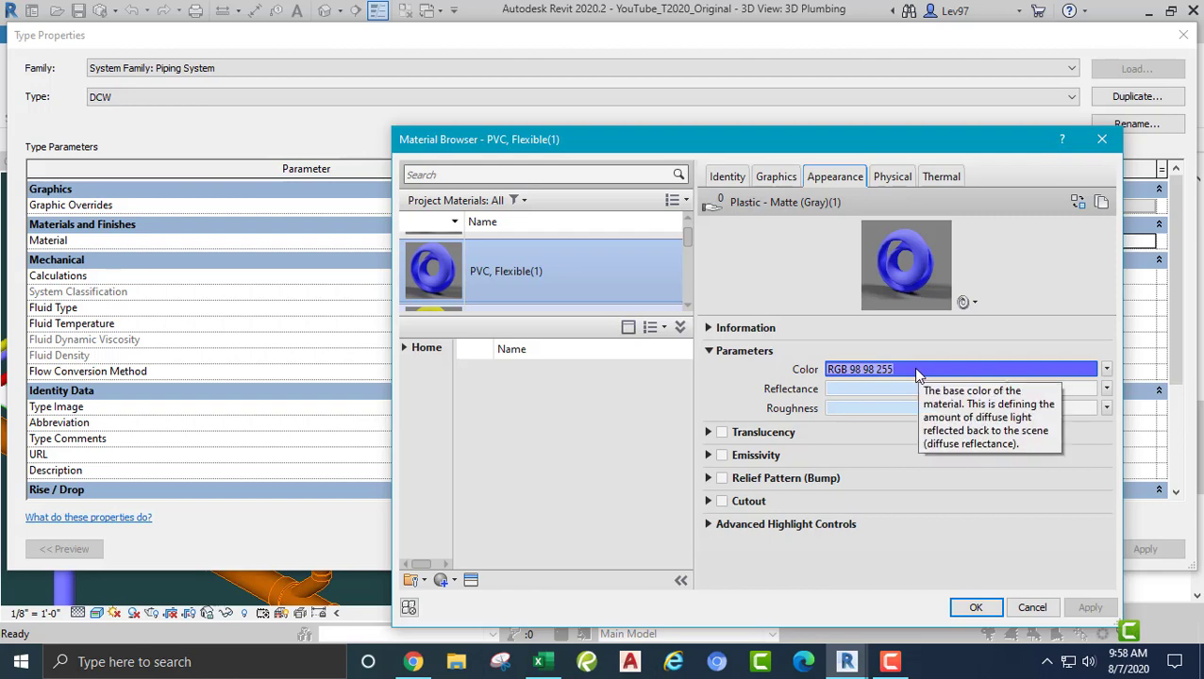
{"action": "left_click", "coordinate": [916, 372]}
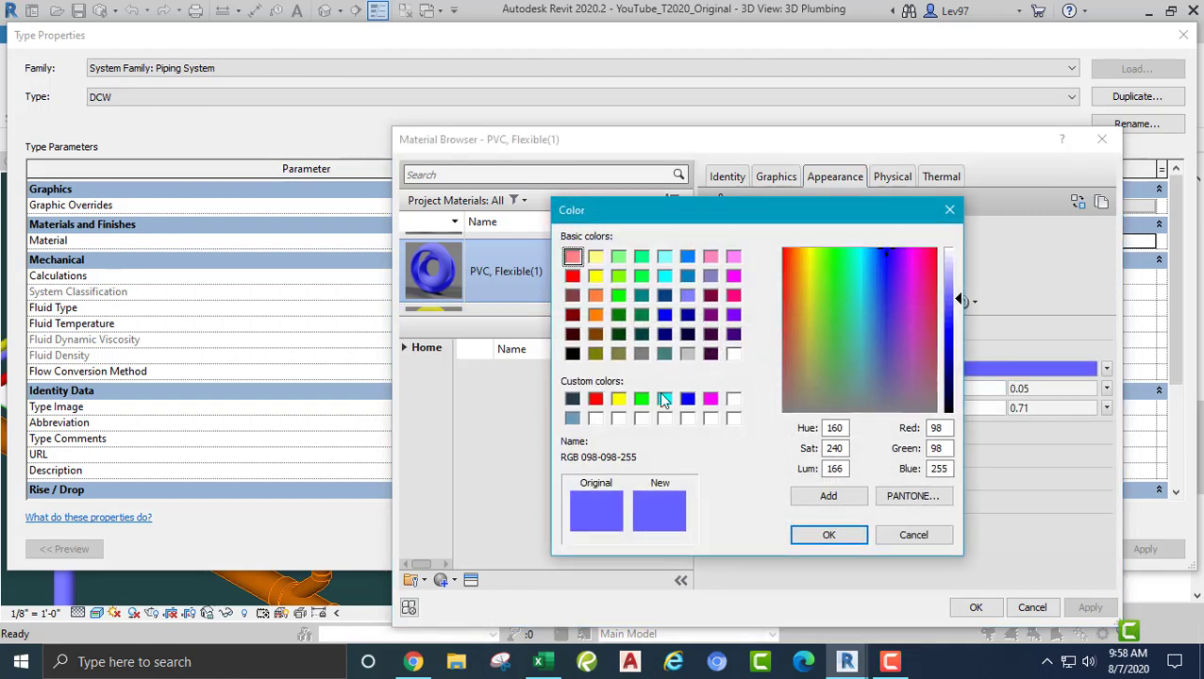
{"action": "left_click", "coordinate": [688, 400]}
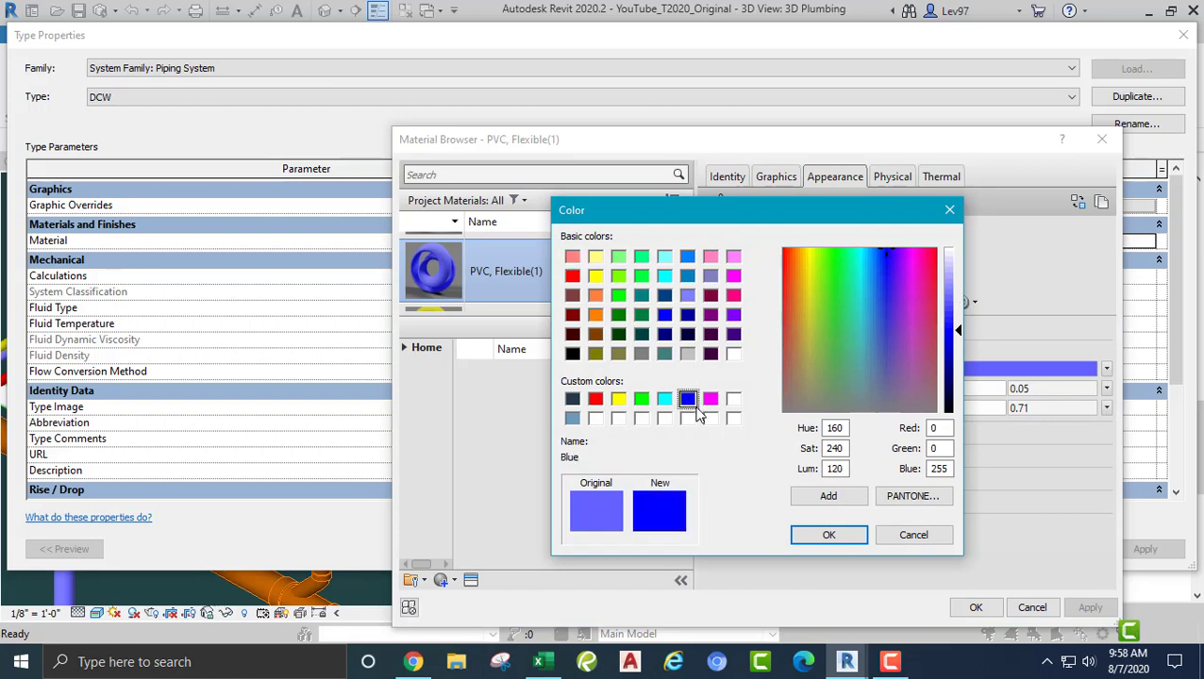
{"action": "left_click", "coordinate": [829, 536]}
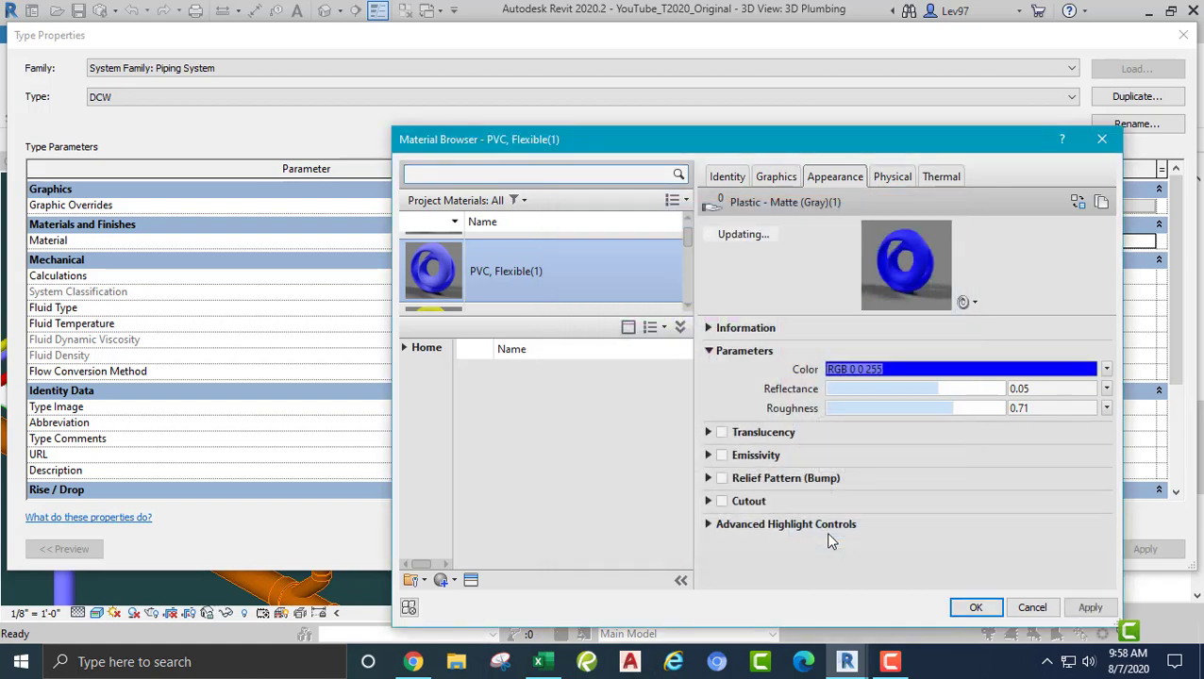
{"action": "left_click", "coordinate": [977, 609]}
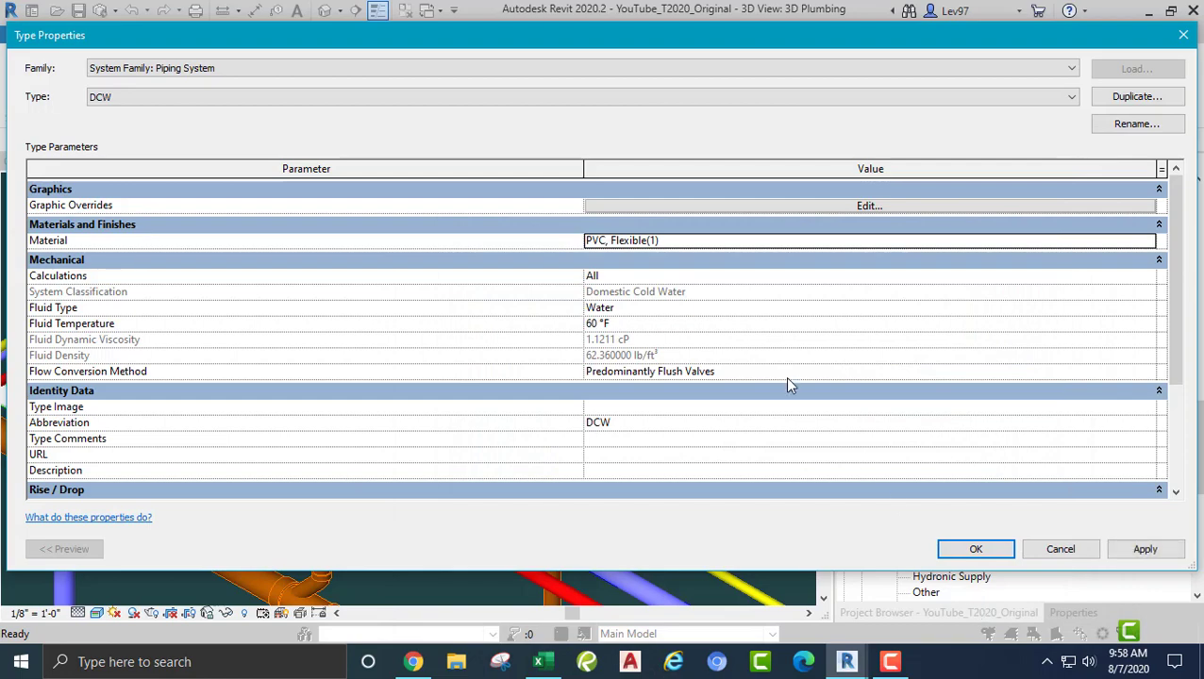
Apply the new material and zoom around the 3D view to see the blue DCW pipes
{"action": "left_click", "coordinate": [972, 552]}
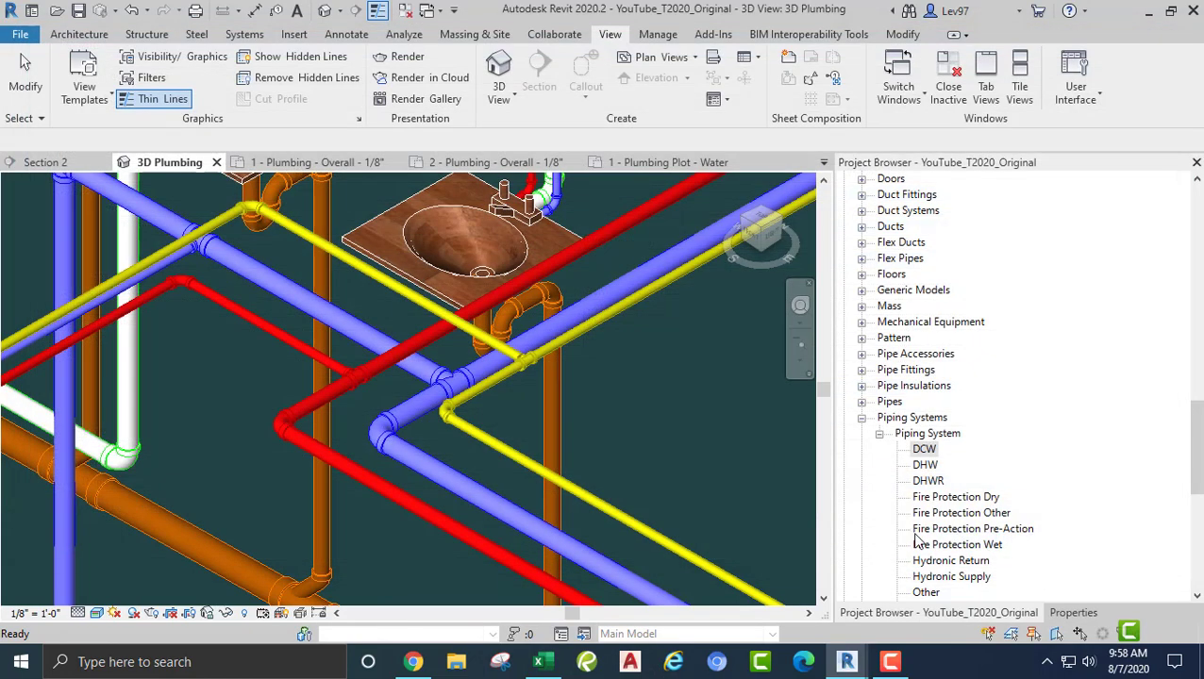
{"action": "scroll", "coordinate": [432, 387], "scroll_direction": "up", "scroll_amount": 4}
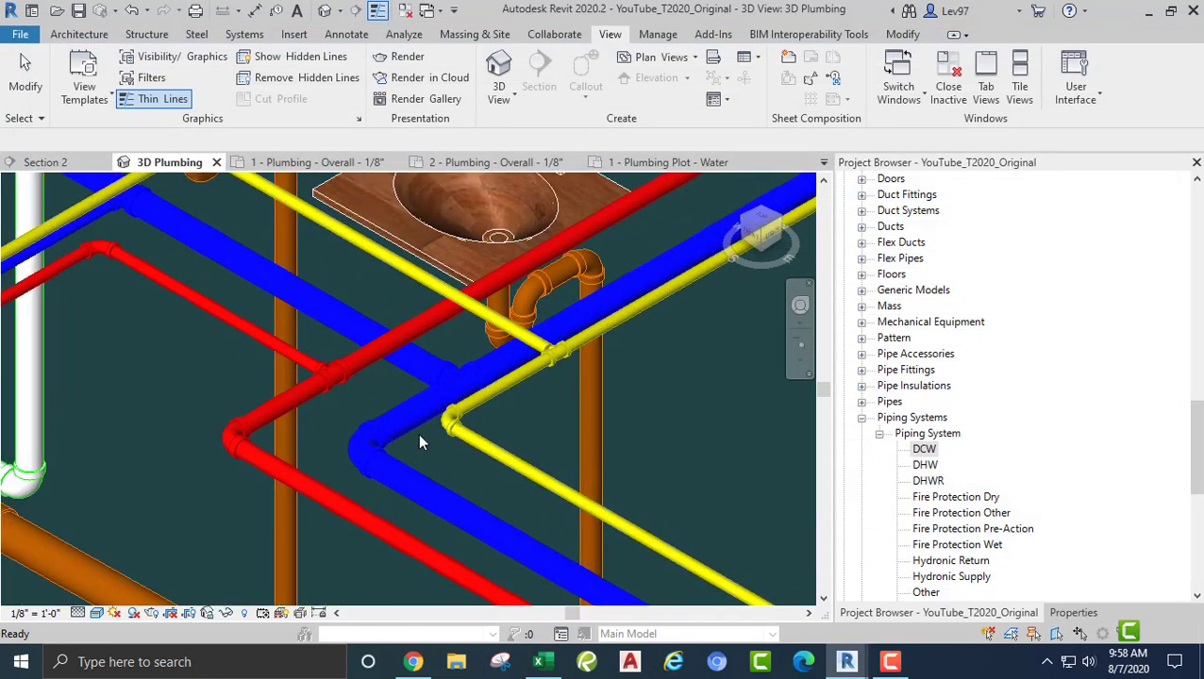
{"action": "scroll", "coordinate": [457, 366], "scroll_direction": "down", "scroll_amount": 5}
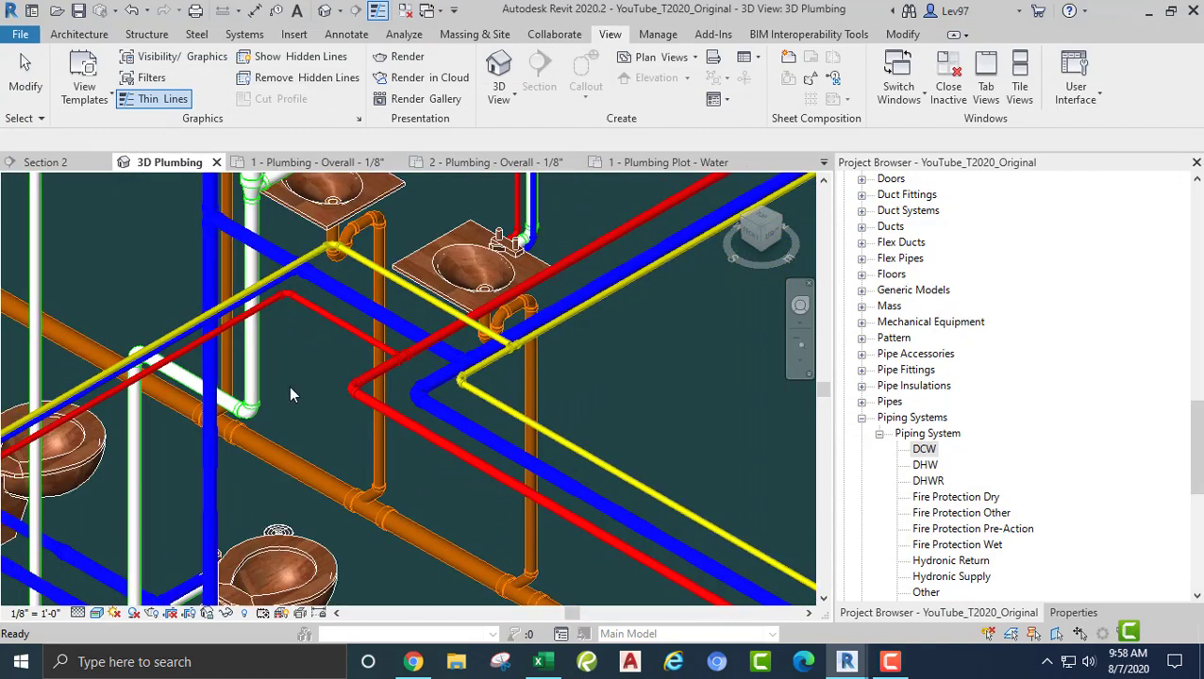
{"action": "scroll", "coordinate": [402, 417], "scroll_direction": "down", "scroll_amount": 8}
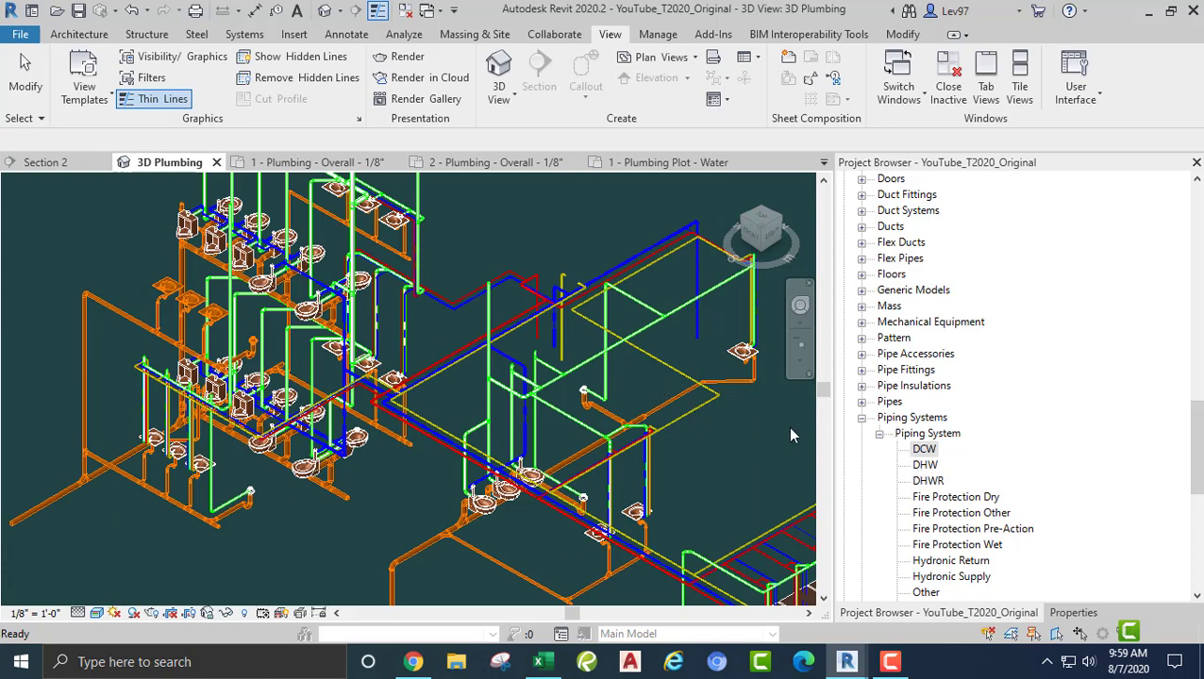
Reopen the DCW Type Properties and close them without changes
{"action": "right_click", "coordinate": [924, 453]}
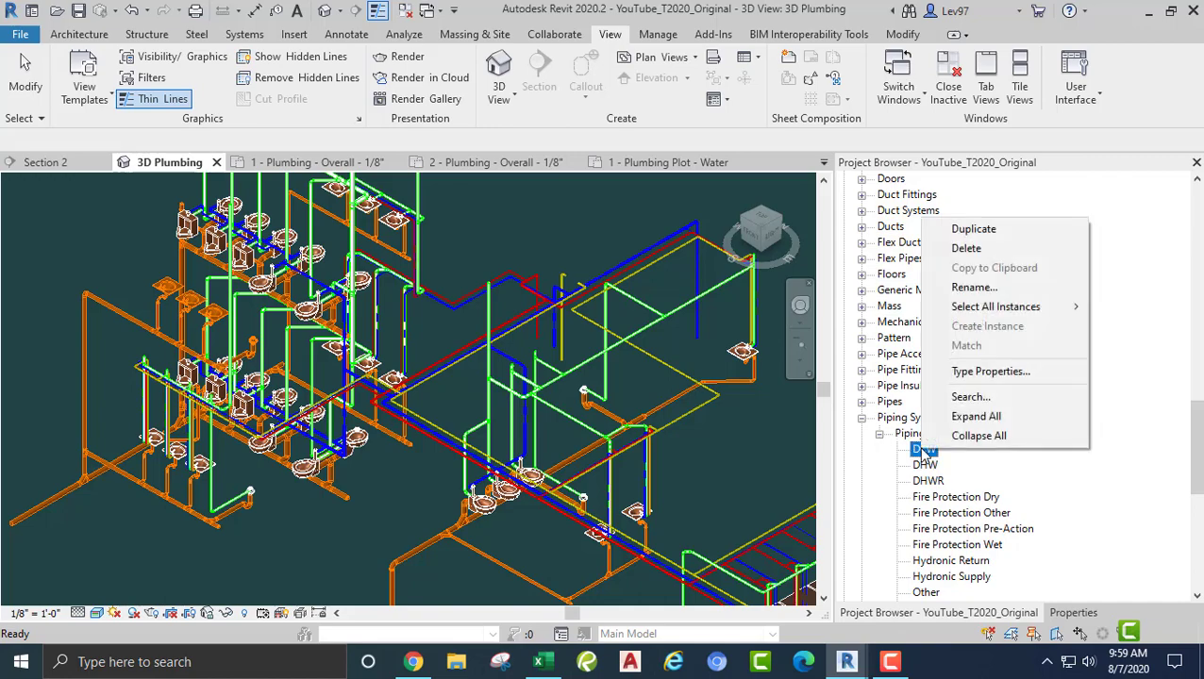
{"action": "left_click", "coordinate": [988, 373]}
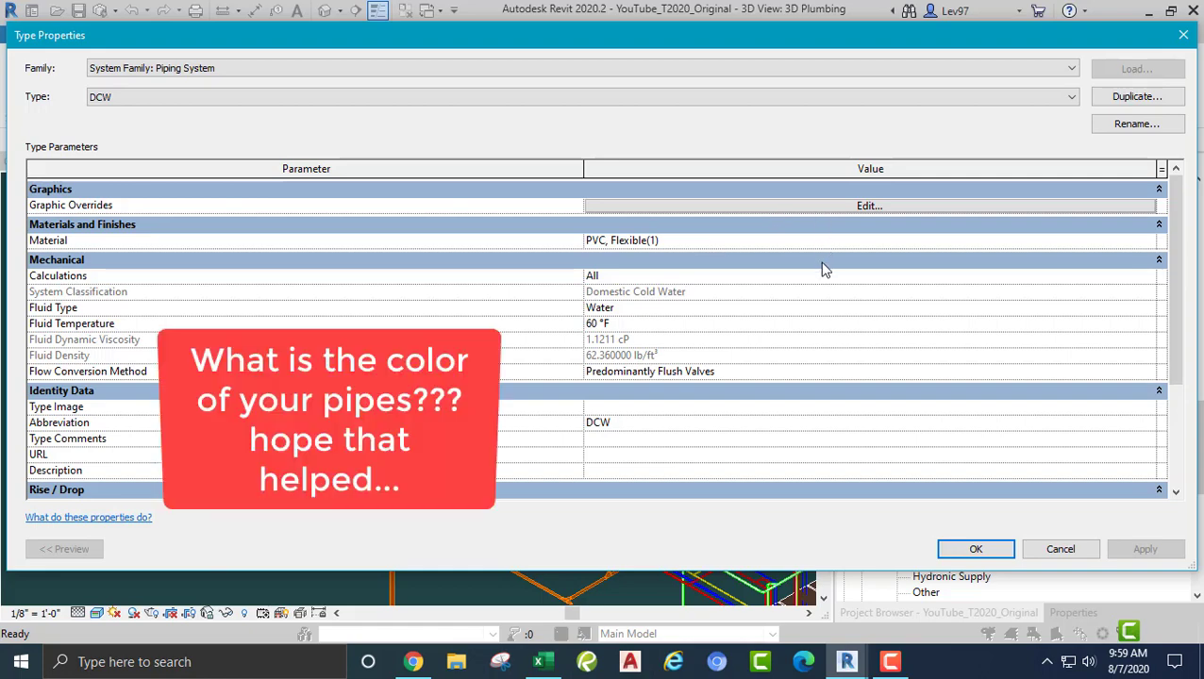
{"action": "left_click", "coordinate": [1062, 551]}
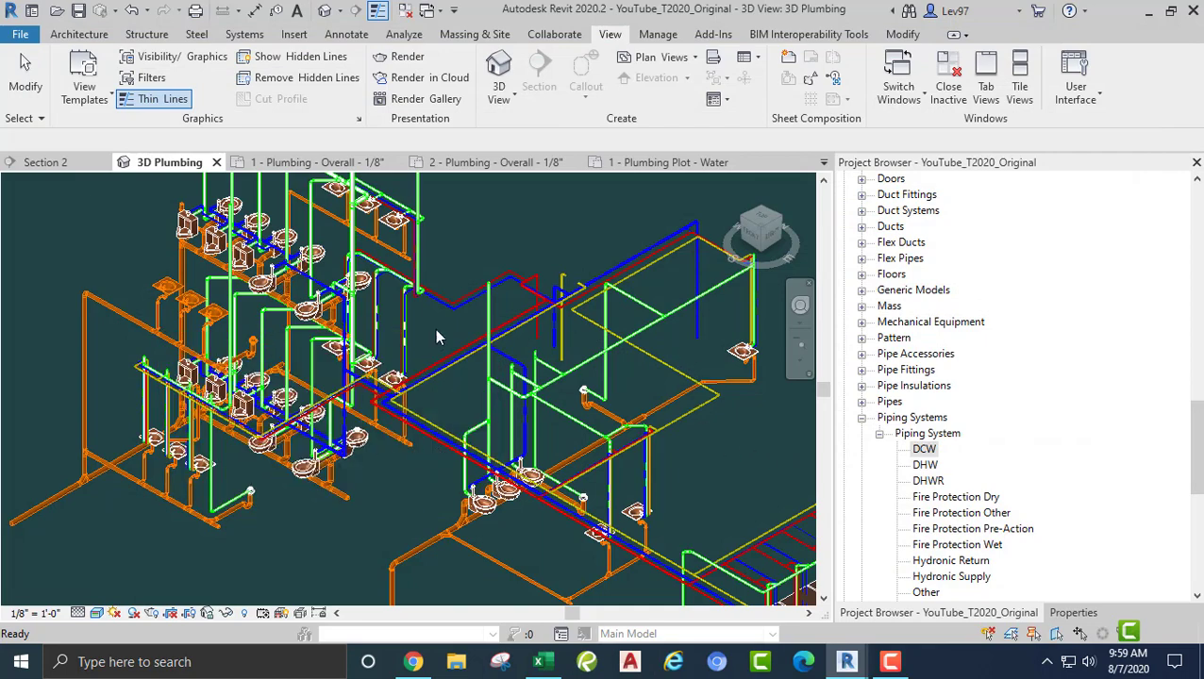
{"action": "scroll", "coordinate": [356, 393], "scroll_direction": "up", "scroll_amount": 2}
{"action": "scroll", "coordinate": [356, 393], "scroll_direction": "down", "scroll_amount": 2}
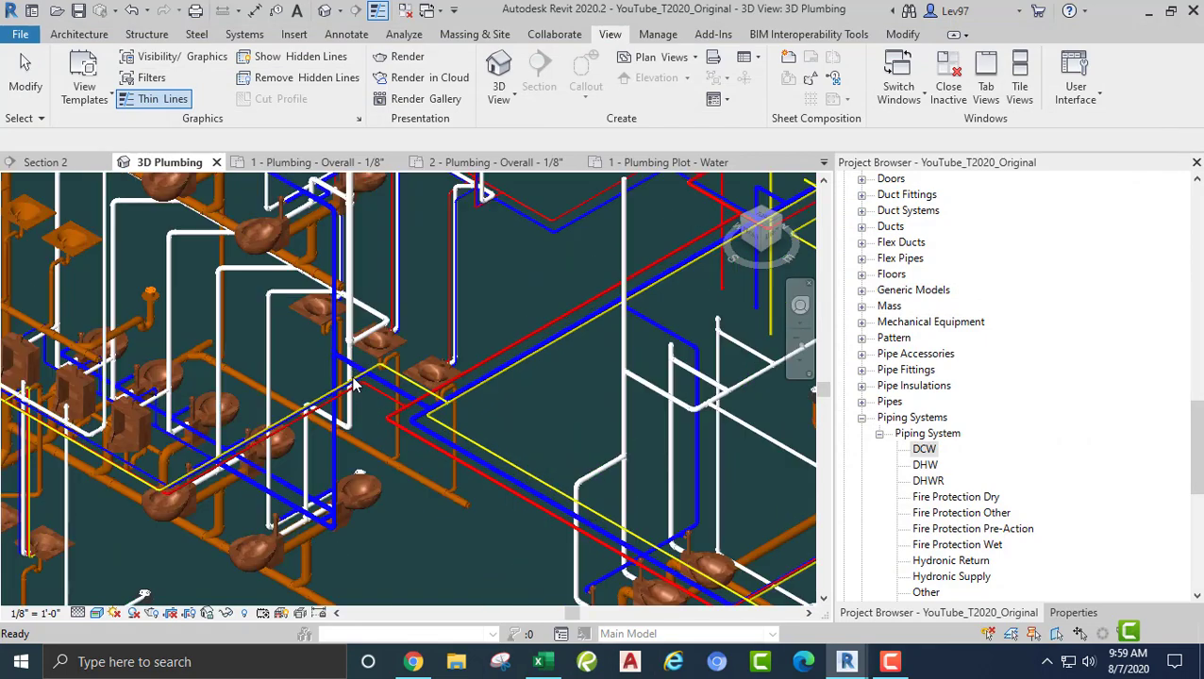
{"action": "scroll", "coordinate": [349, 396], "scroll_direction": "down", "scroll_amount": 2}
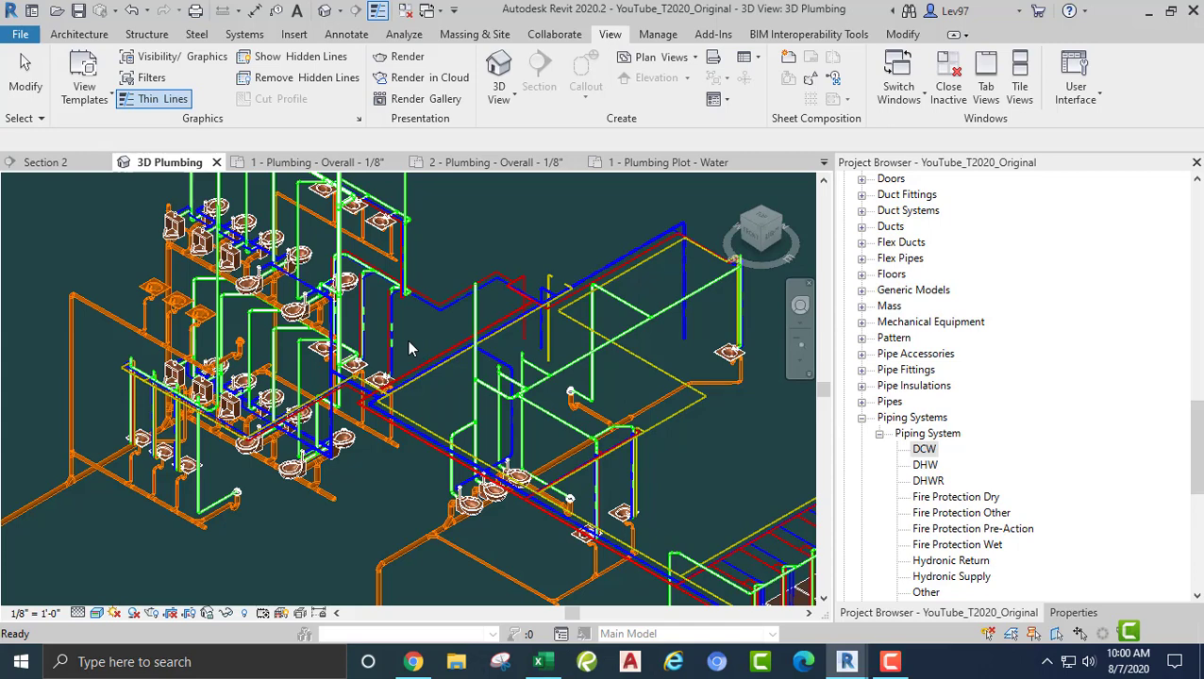
{"action": "left_click", "coordinate": [408, 342]}
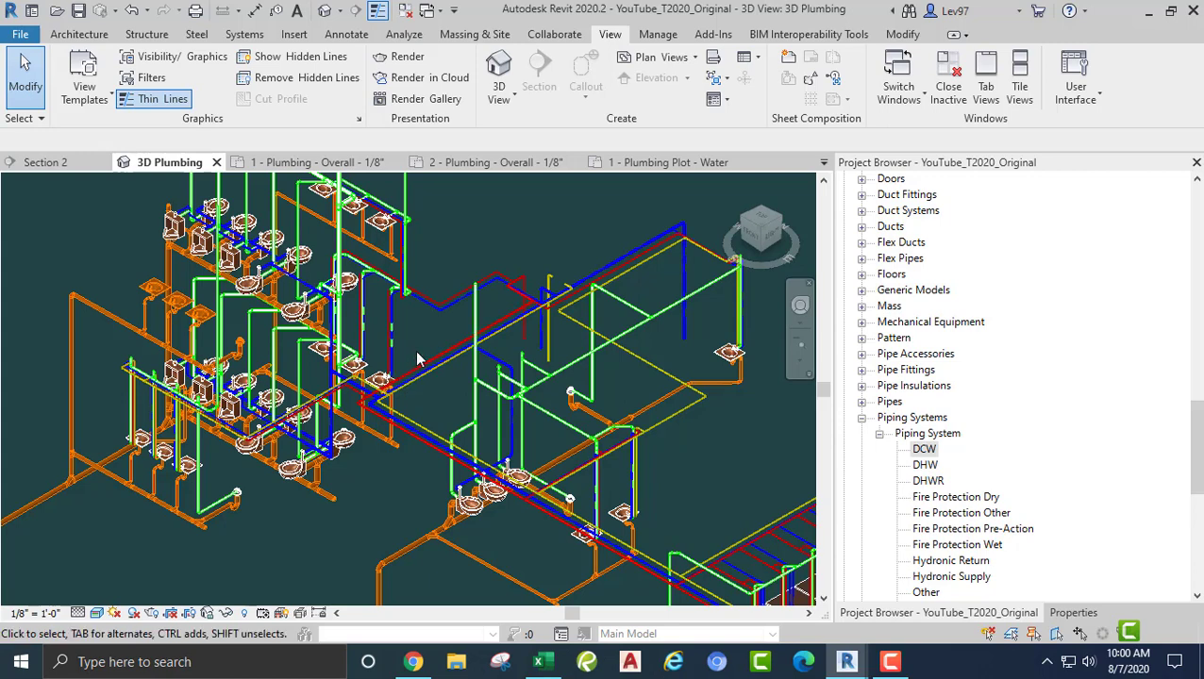
Undo the last two changes to restore the light blue DCW pipes in the 3D view
{"action": "left_click", "coordinate": [133, 11]}
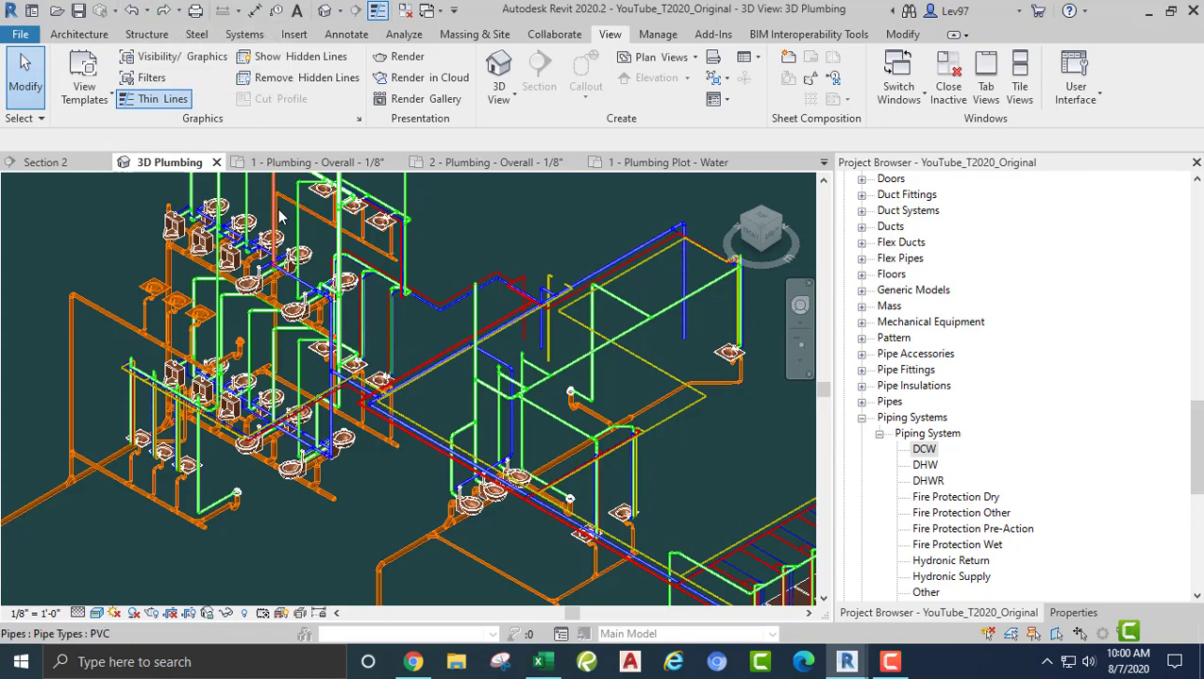
{"action": "scroll", "coordinate": [387, 384], "scroll_direction": "up", "scroll_amount": 6}
{"action": "scroll", "coordinate": [399, 381], "scroll_direction": "up", "scroll_amount": 2}
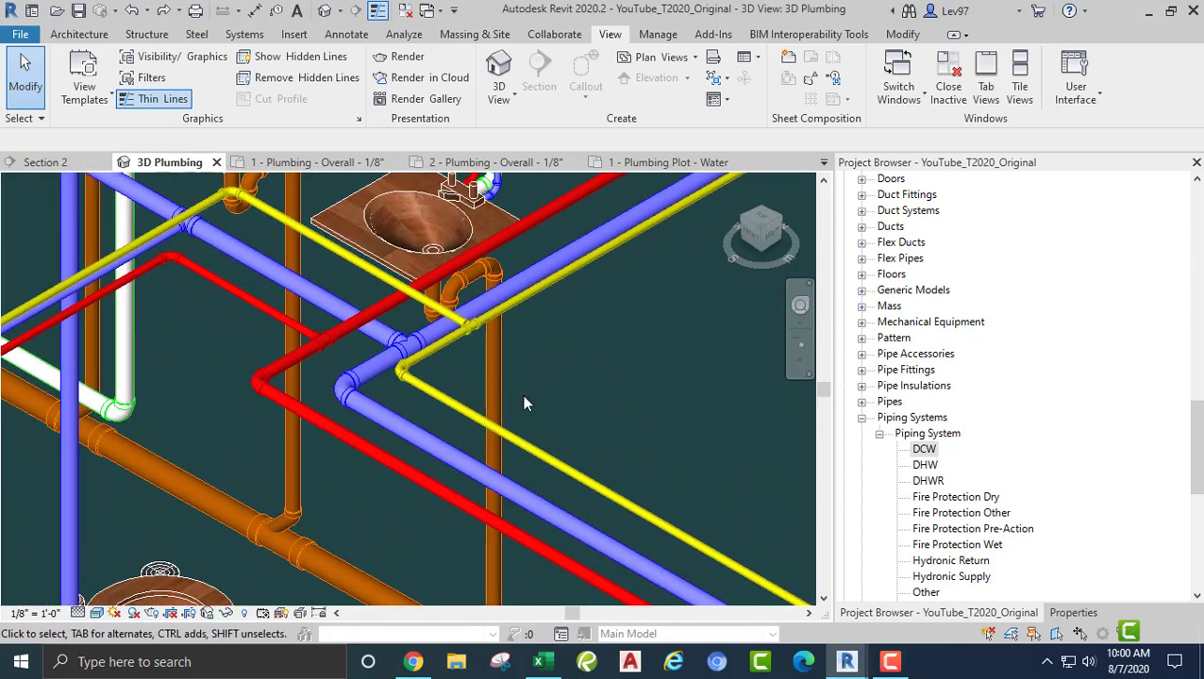
{"action": "left_click", "coordinate": [135, 12]}
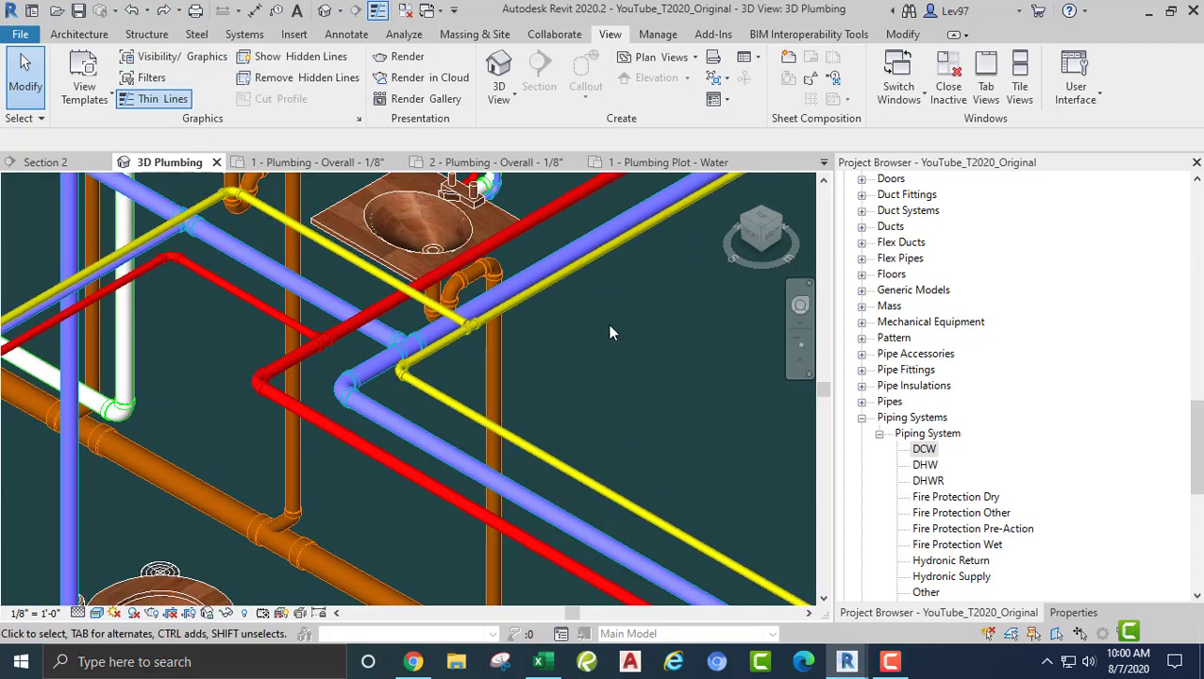
Check the DCW line graphics override colour (RGB 000-198-198) in Type Properties without changing it
{"action": "right_click", "coordinate": [924, 451]}
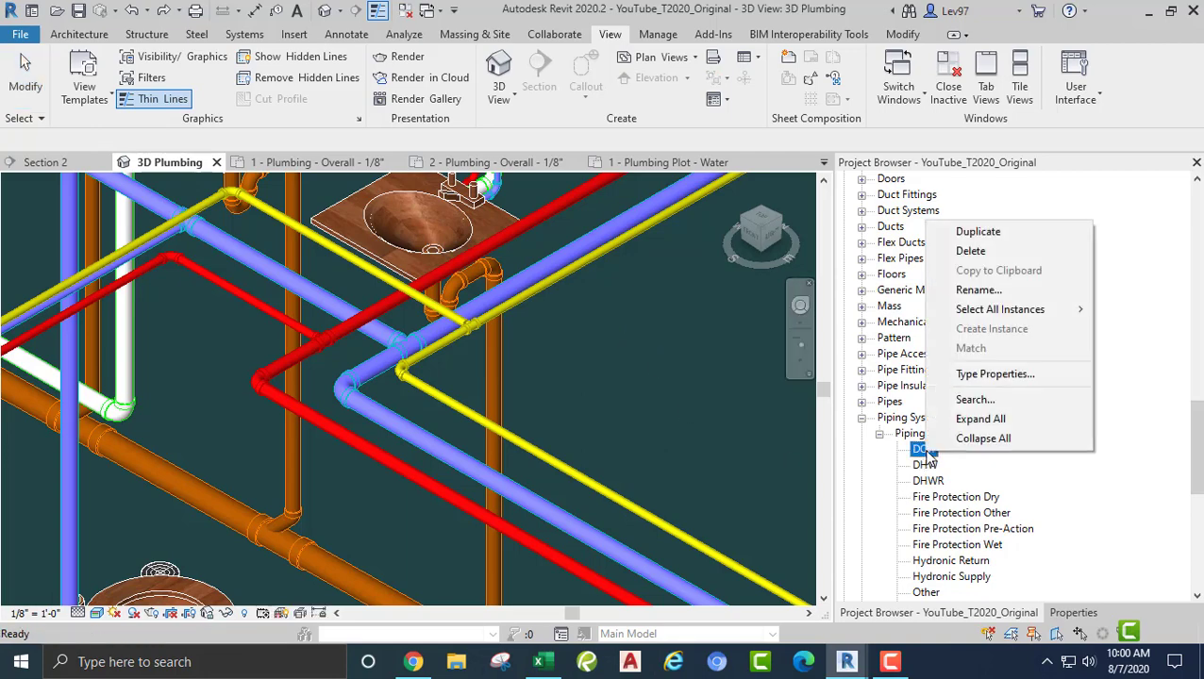
{"action": "left_click", "coordinate": [991, 373]}
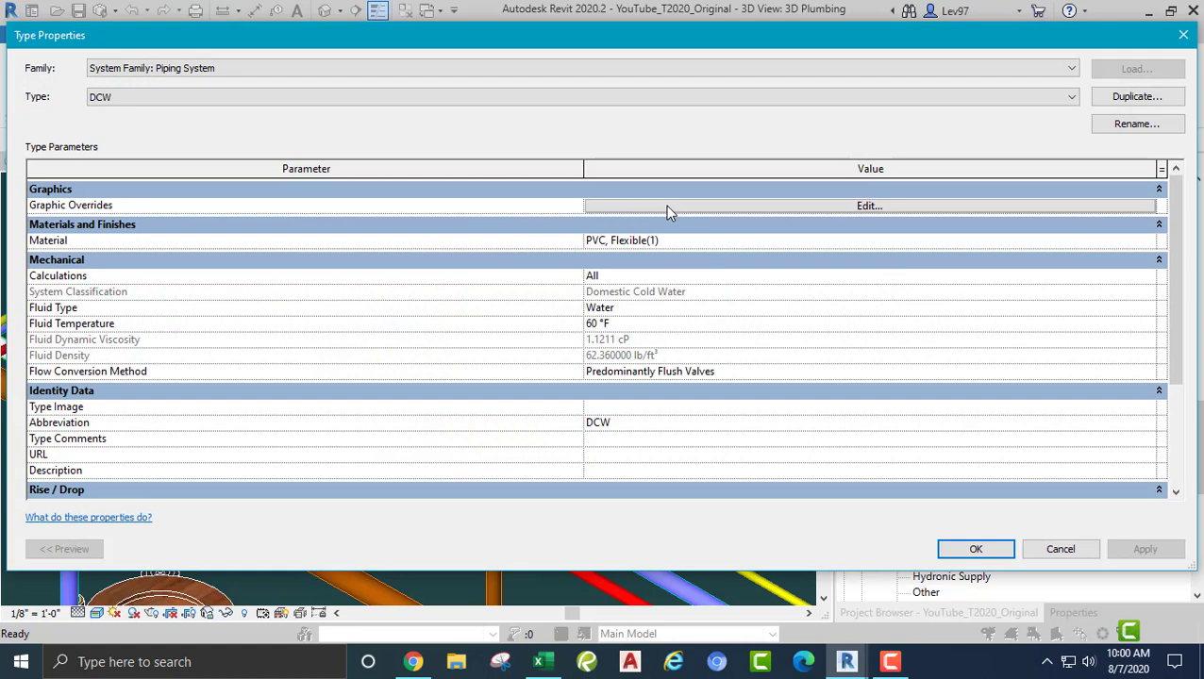
{"action": "left_click", "coordinate": [666, 205]}
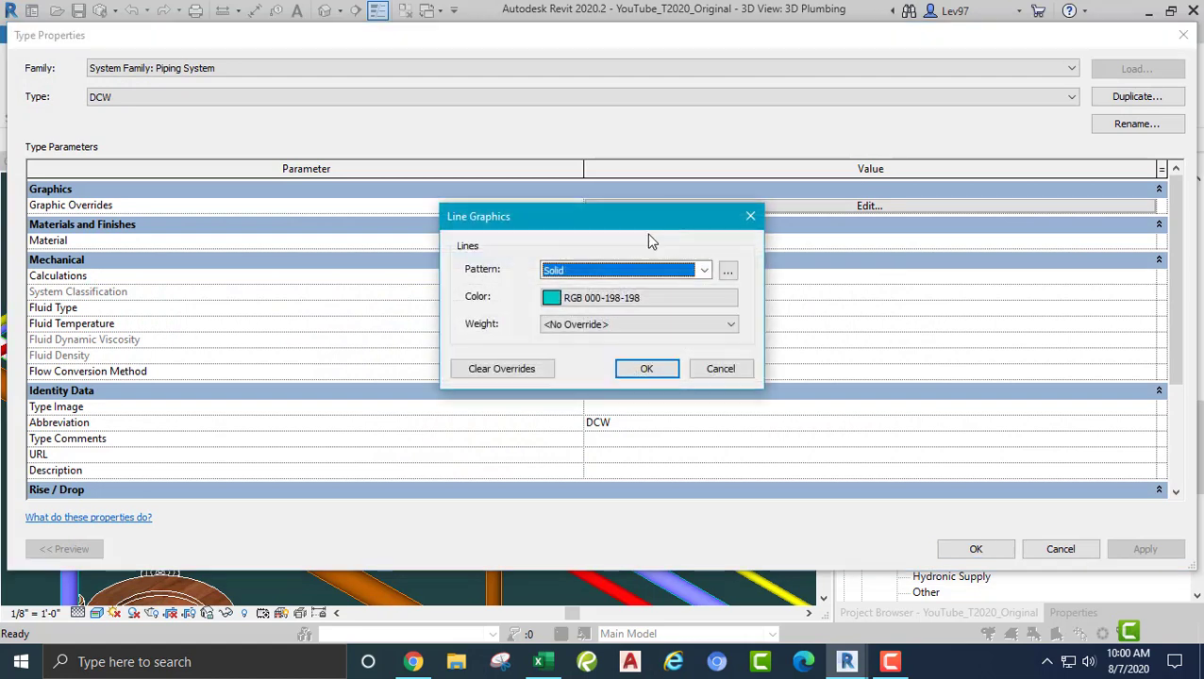
{"action": "left_click", "coordinate": [728, 372]}
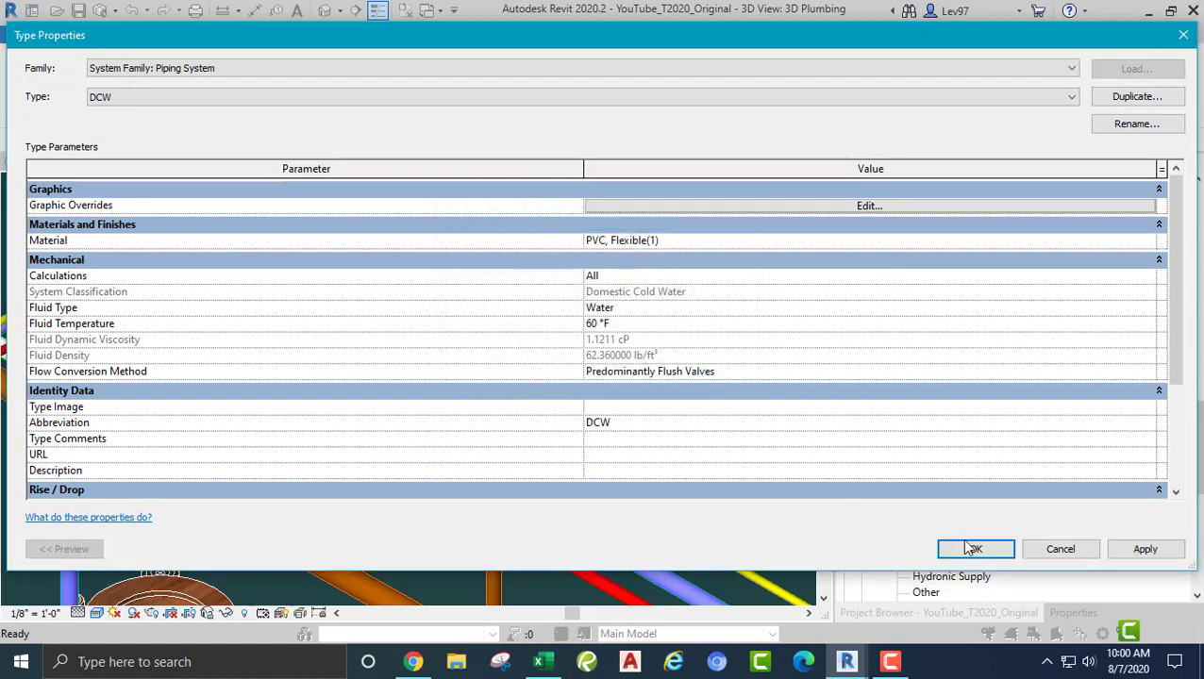
{"action": "left_click", "coordinate": [1061, 548]}
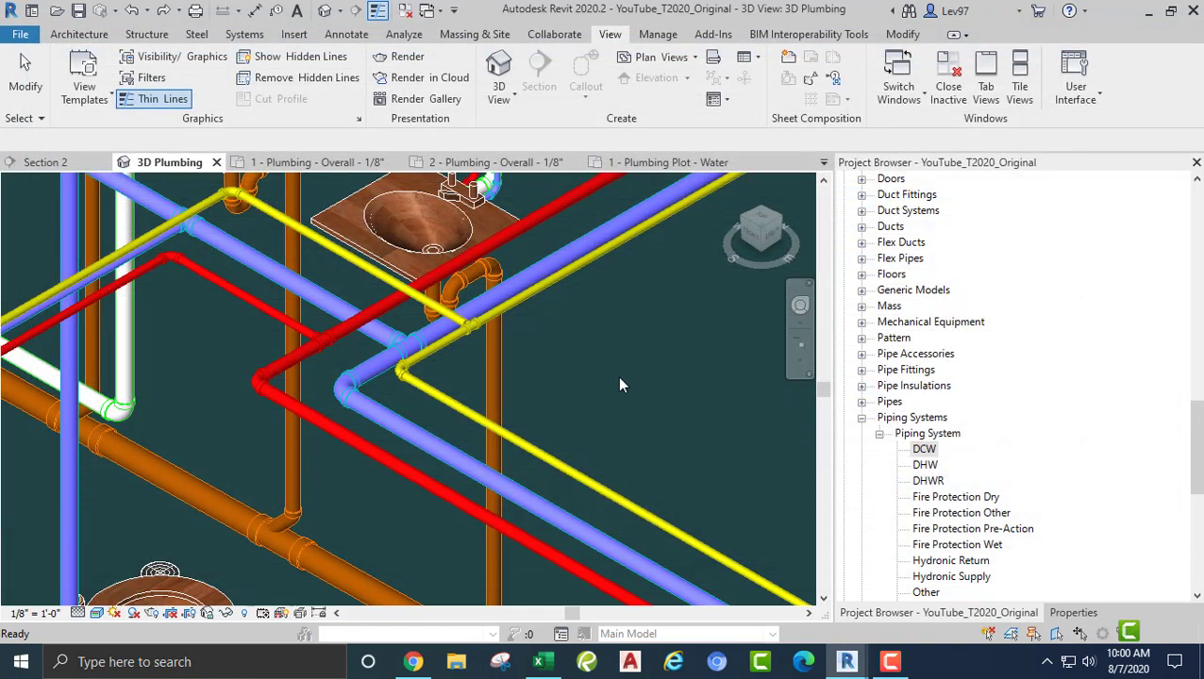